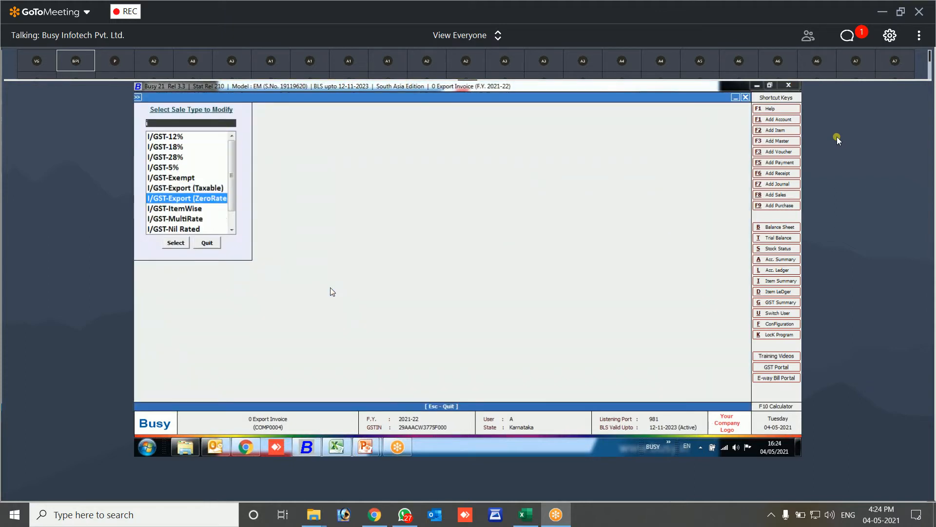
- Review the settings of the I/GST-Export (ZeroRated) and I/GST-Export (Taxable) sale type masters
key(Return)
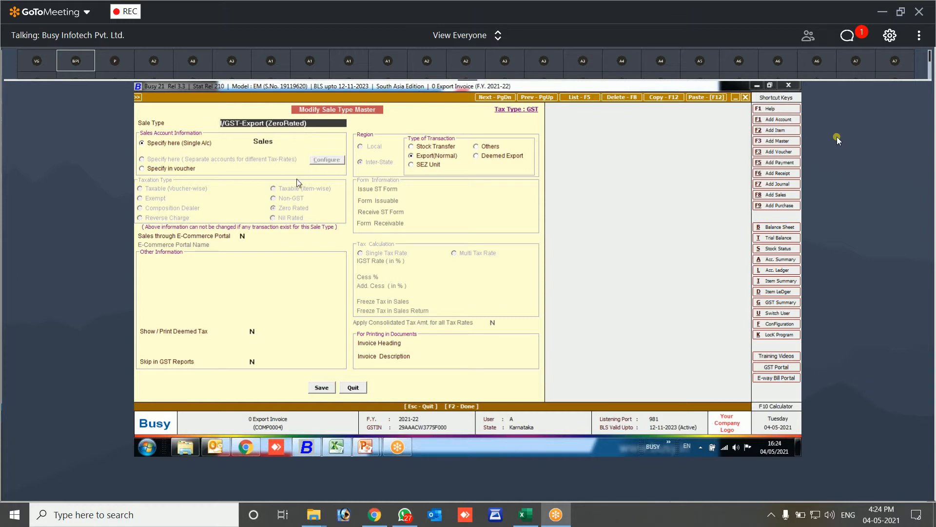
key(Escape)
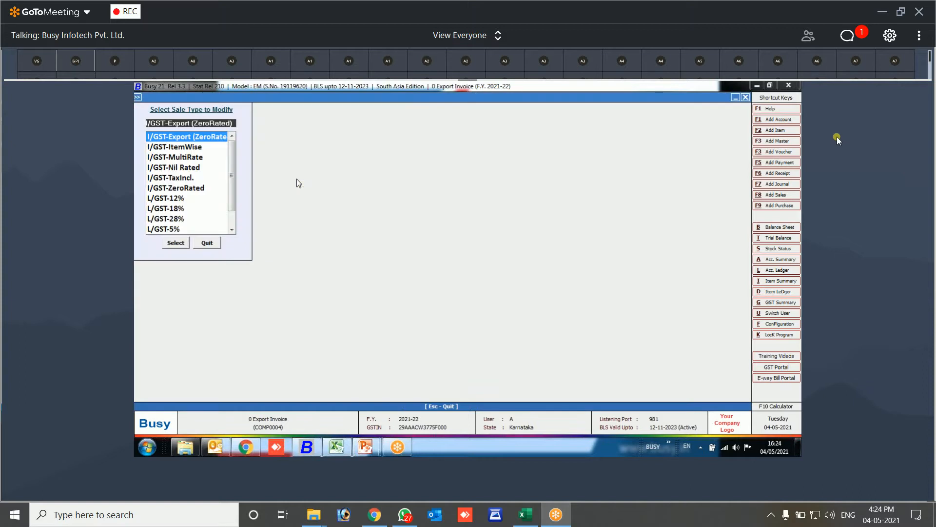
key(Up)
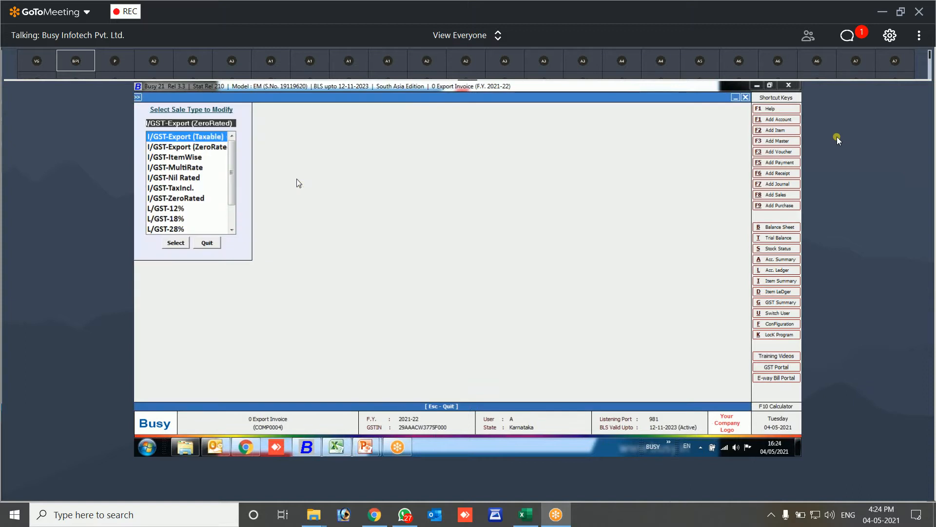
key(Return)
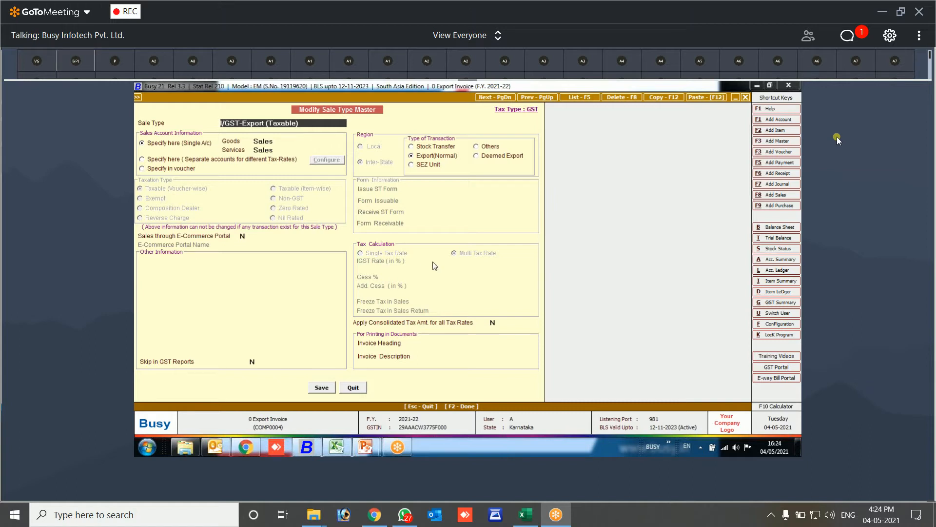
key(Escape)
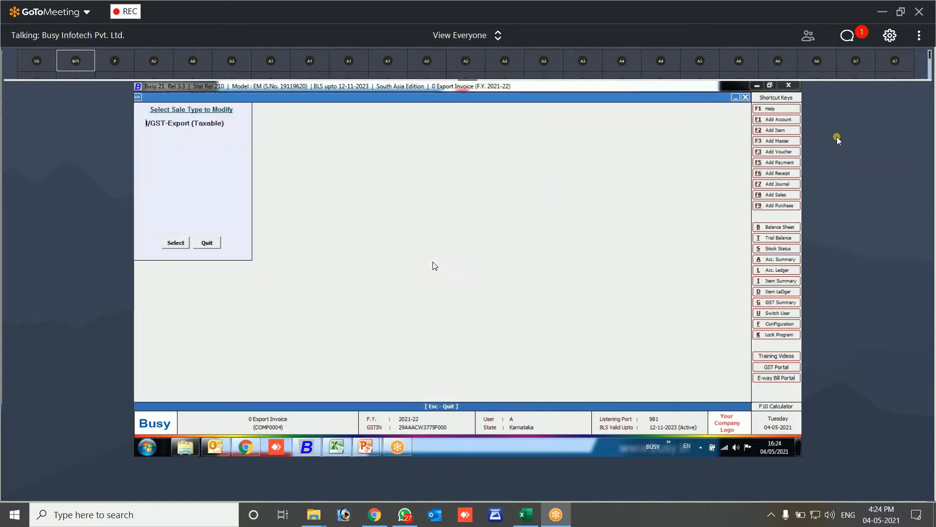
key(Escape)
- Open the IGST (Export / SEZ Unit) bill sundry master for modification
key(Down)
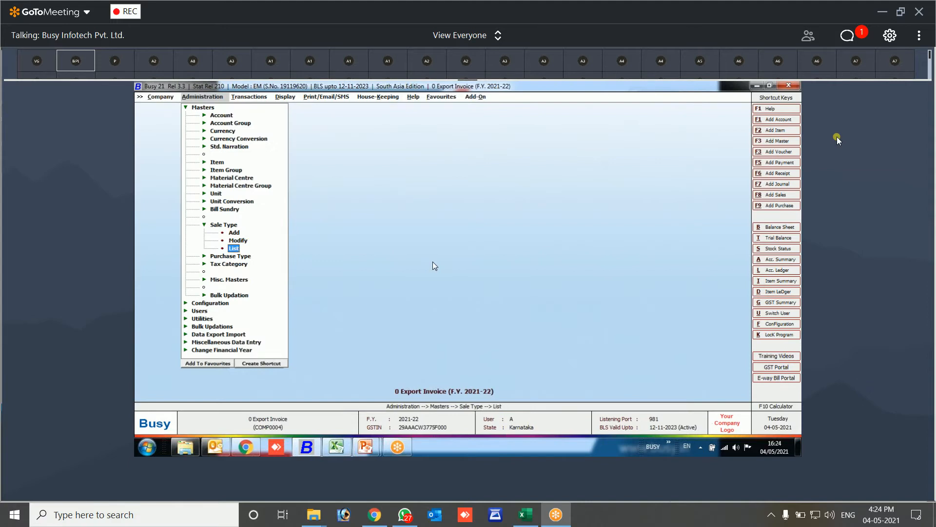
key(Up)
key(Up)
key(Up)
key(Down)
key(Down)
key(Escape)
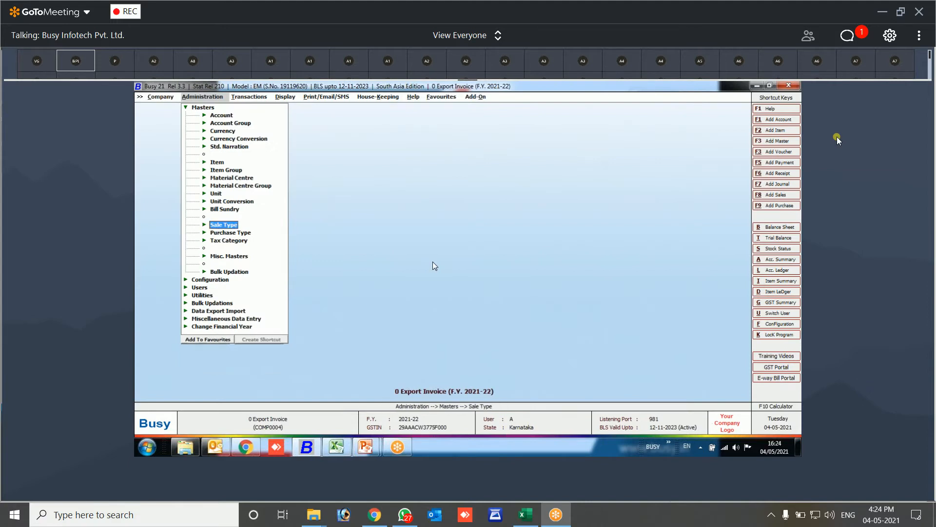
key(Up)
key(Up)
key(Up)
key(Up)
key(Down)
key(Down)
key(Down)
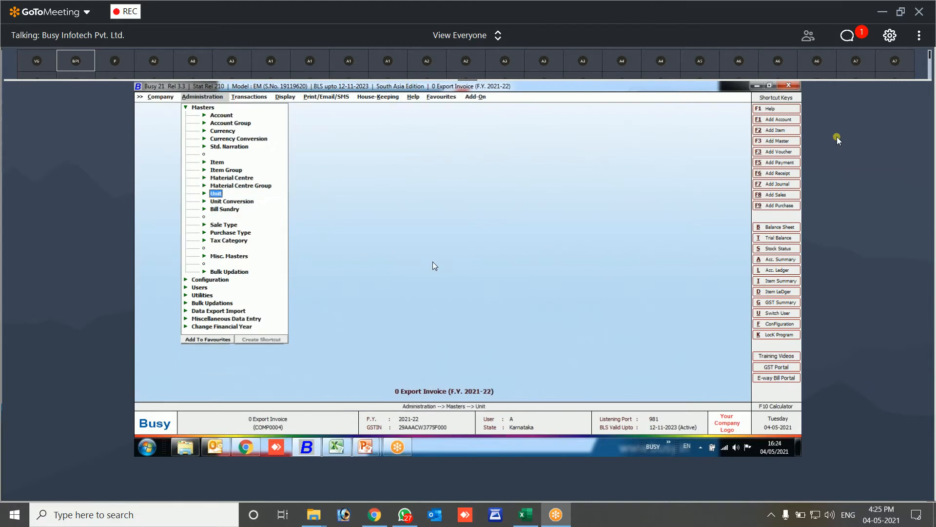
key(Return)
key(Down)
key(Return)
text(igs)
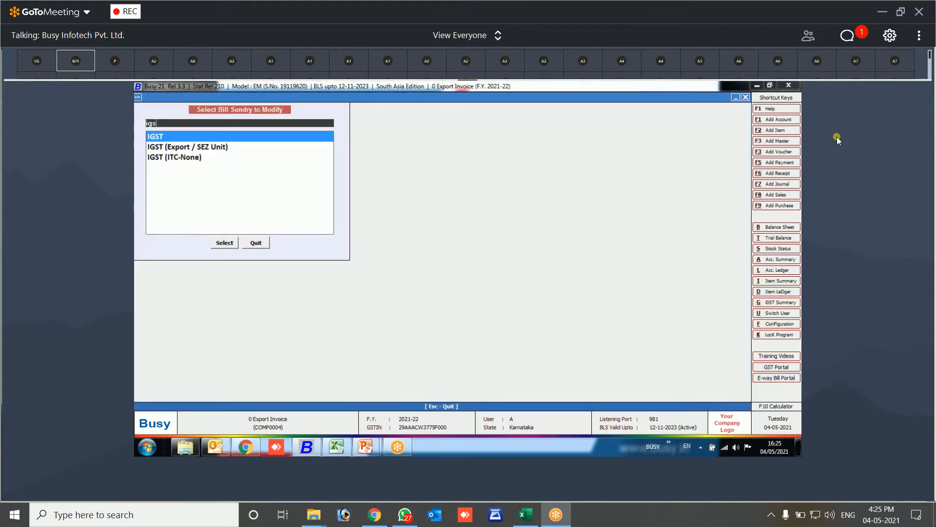
key(Down)
key(Return)
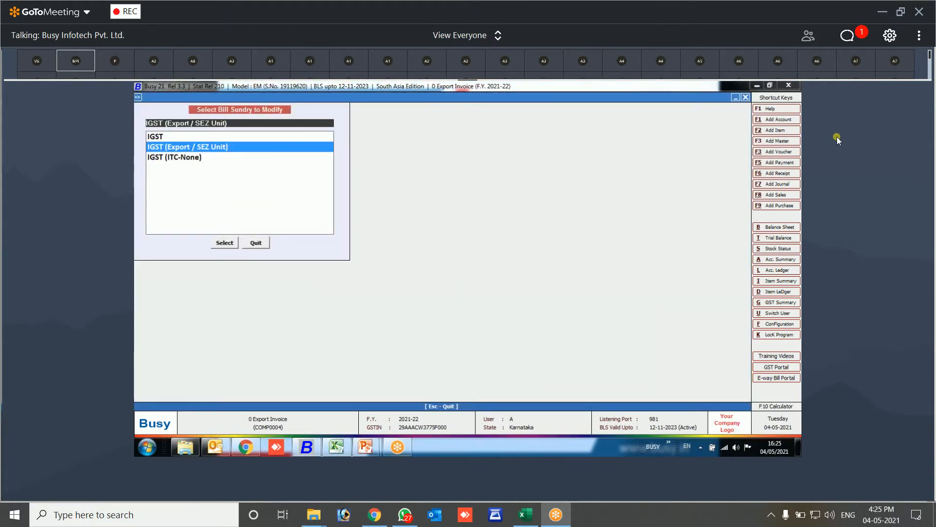
key(Return)
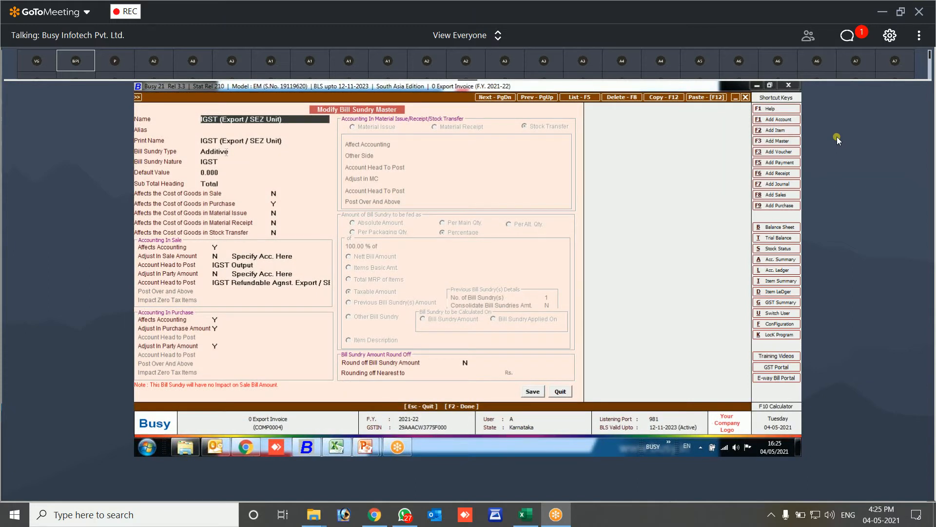
- Step through the bill sundry's name, type and nature fields to examine how it is configured
key(Return)
key(Return)
key(Return)
key(Return)
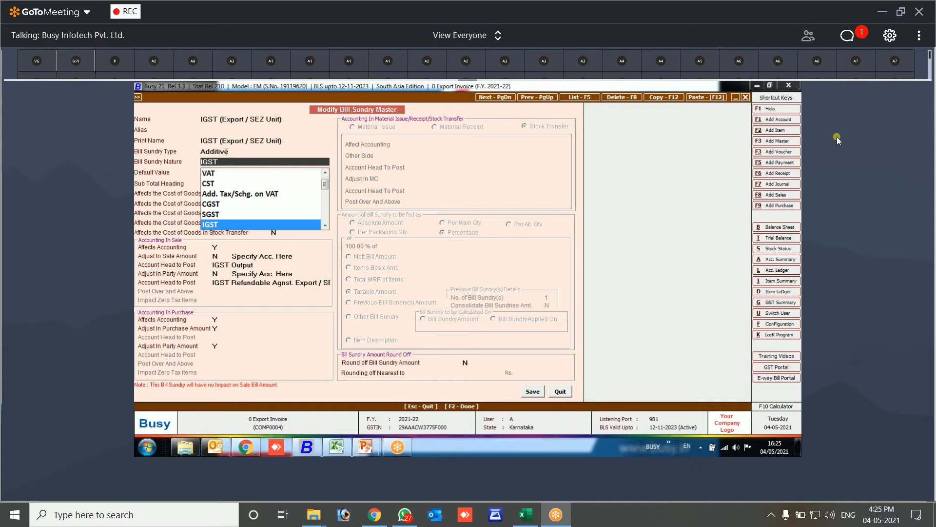
key(Return)
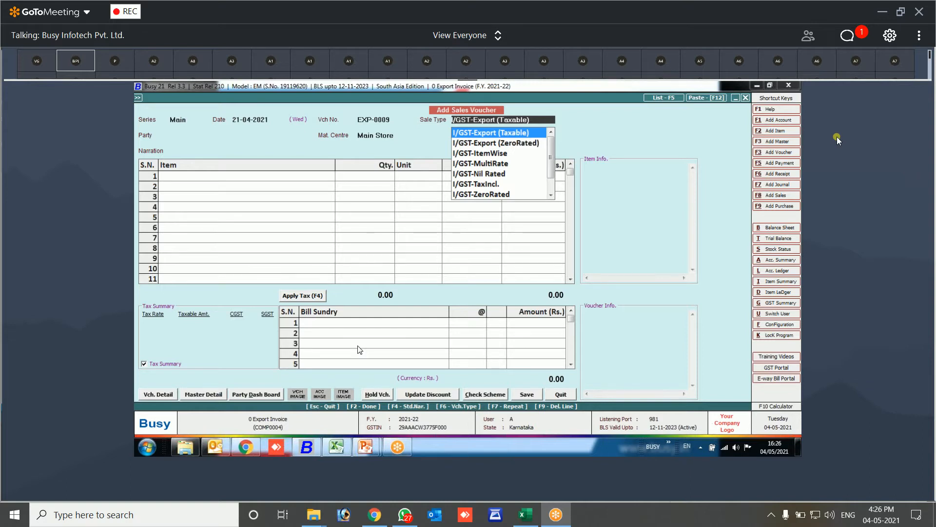
- Set the sales voucher's sale type to I/GST-Export (Taxable) and its party to Export Party Nepal, accepting the party's billing details
key(Return)
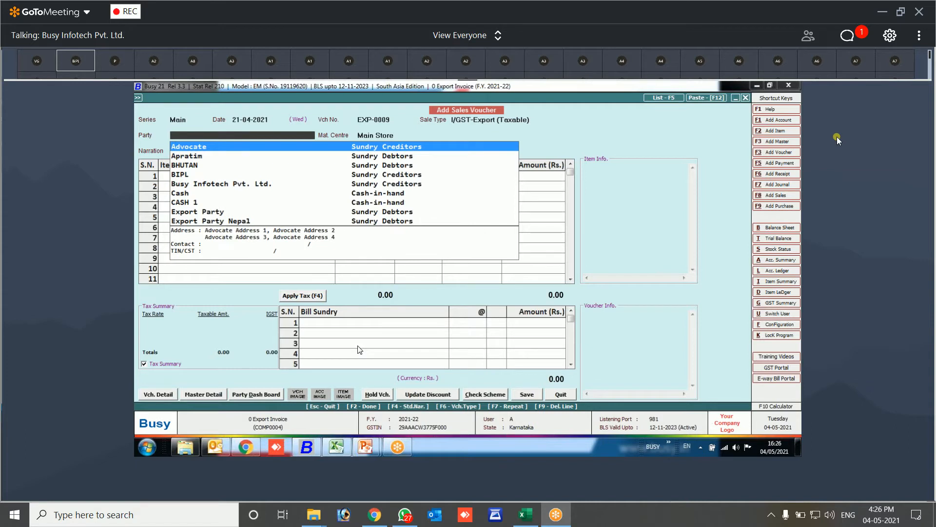
text(exp)
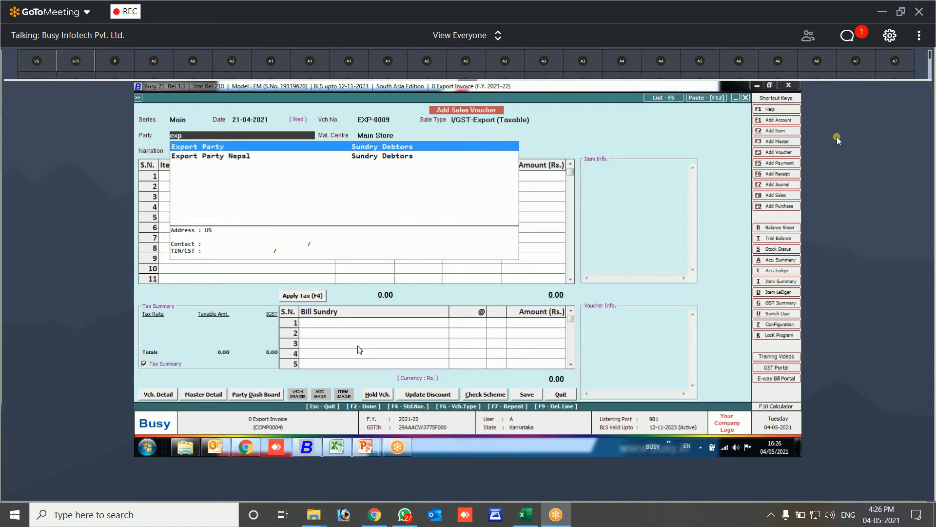
key(Down)
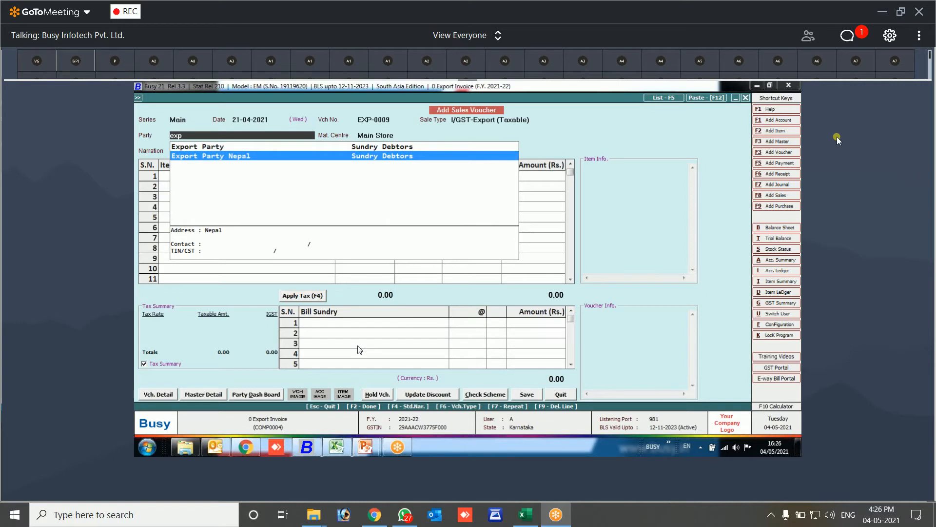
key(Return)
key(F2)
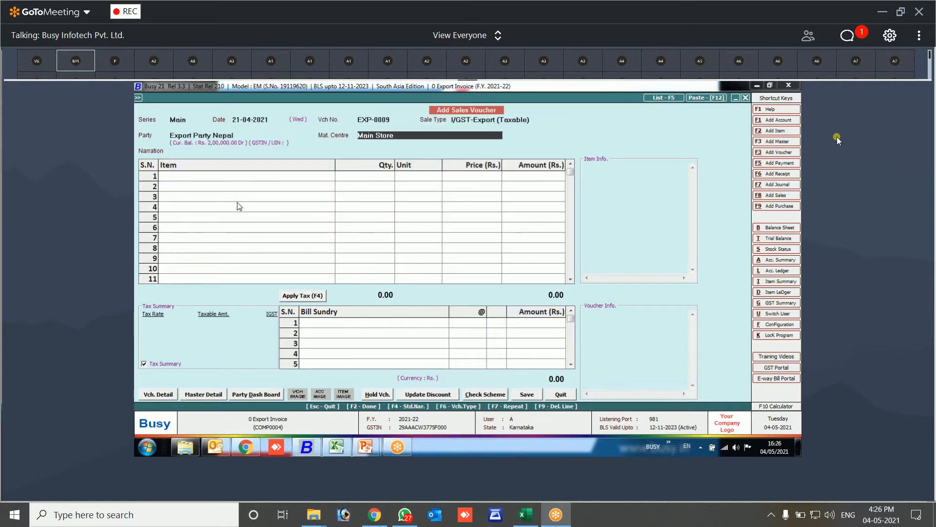
- Check the Export Party Nepal account master's dealer and country details and return to the voucher's billing and shipping details
key(Up)
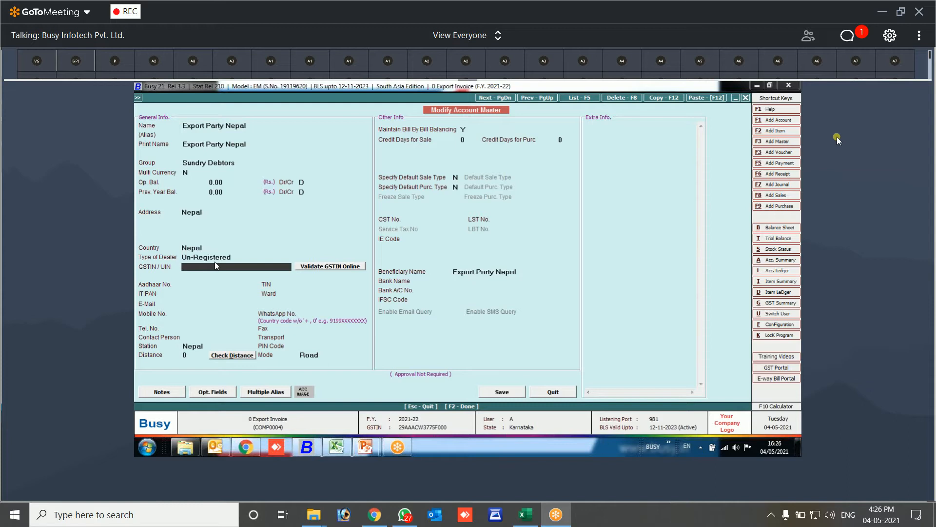
key(Escape)
key(Return)
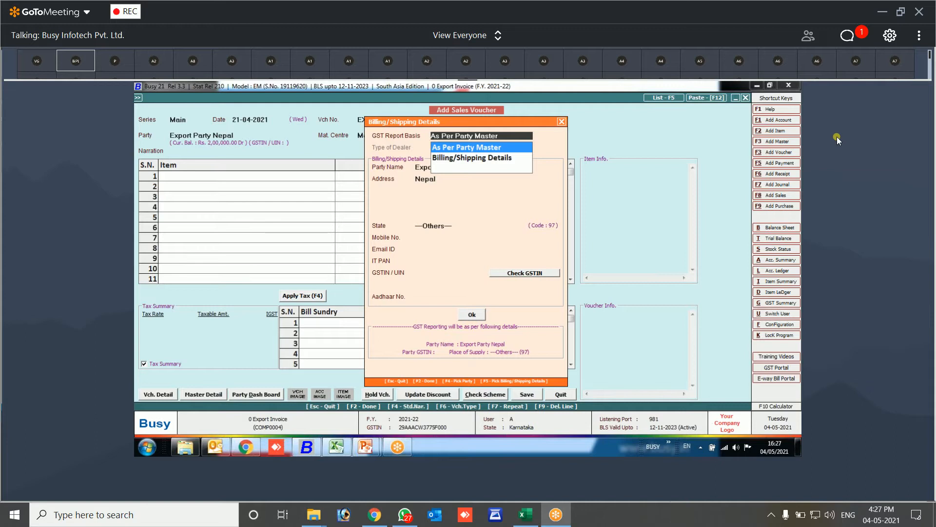
- Keep the GST report basis at As Per Party Master and confirm the billing and shipping details
key(Return)
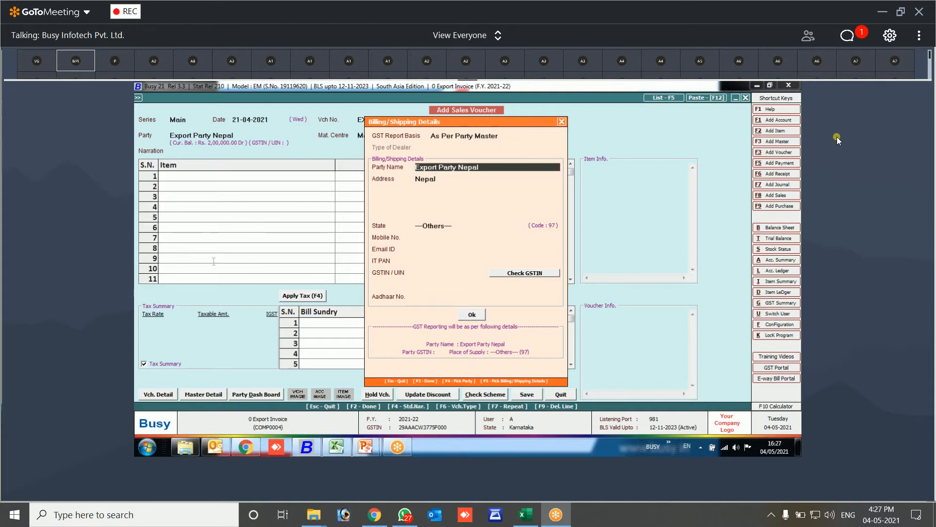
click(494, 138)
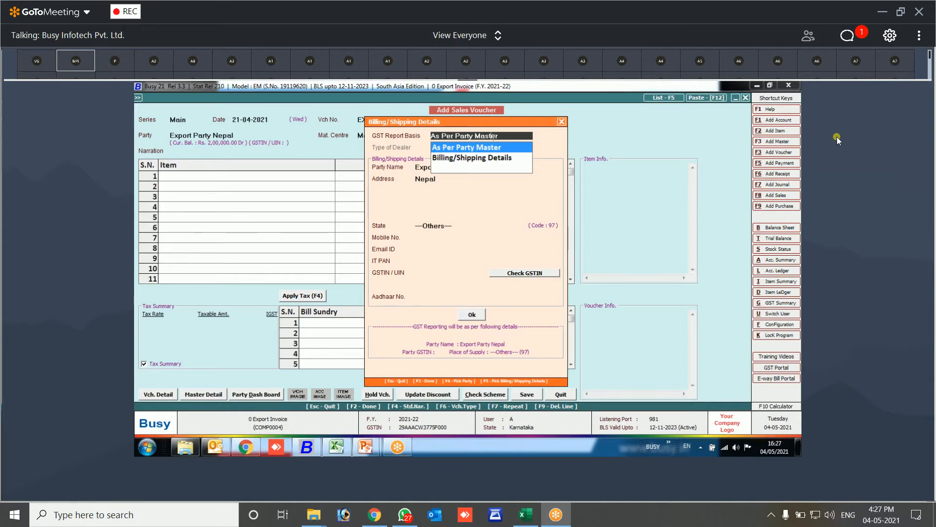
key(Return)
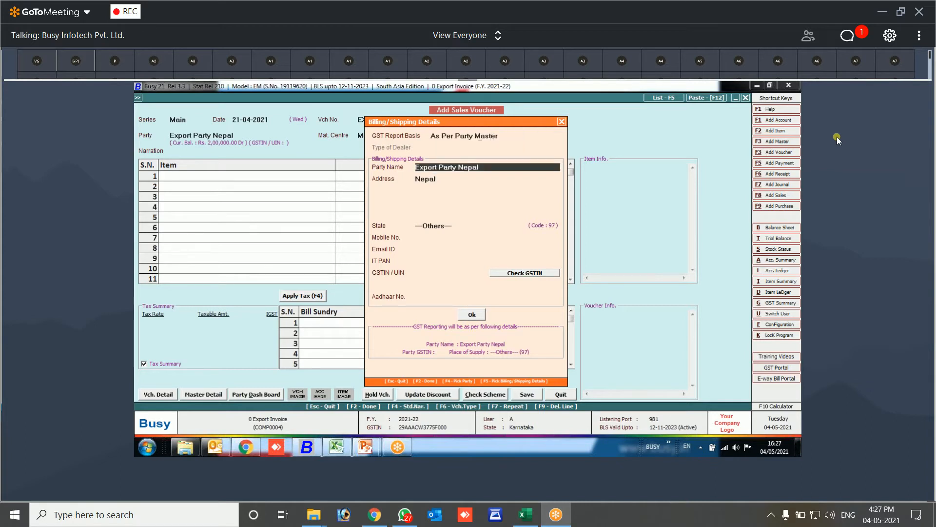
click(480, 136)
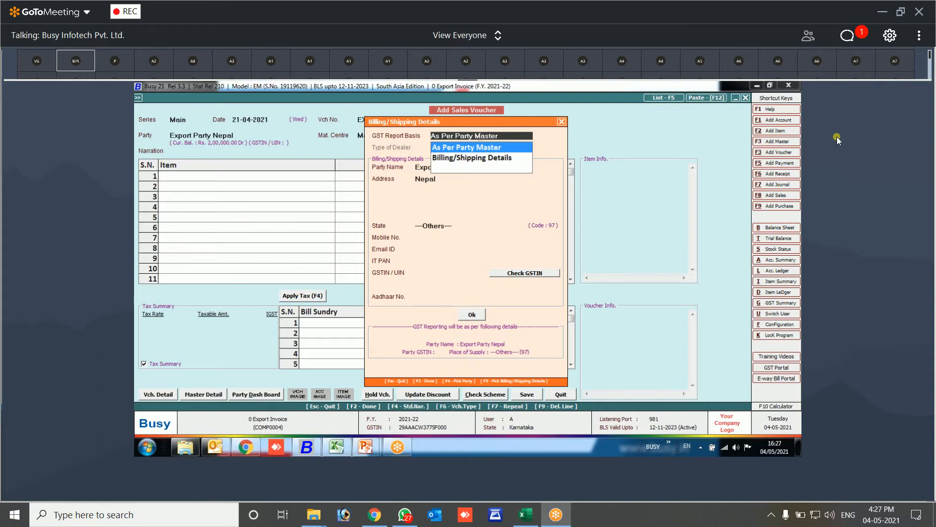
key(Return)
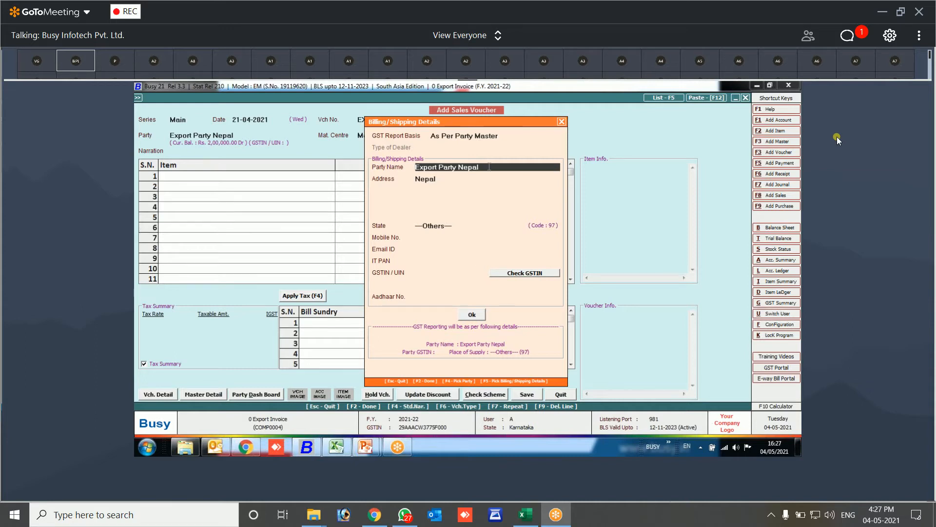
click(496, 136)
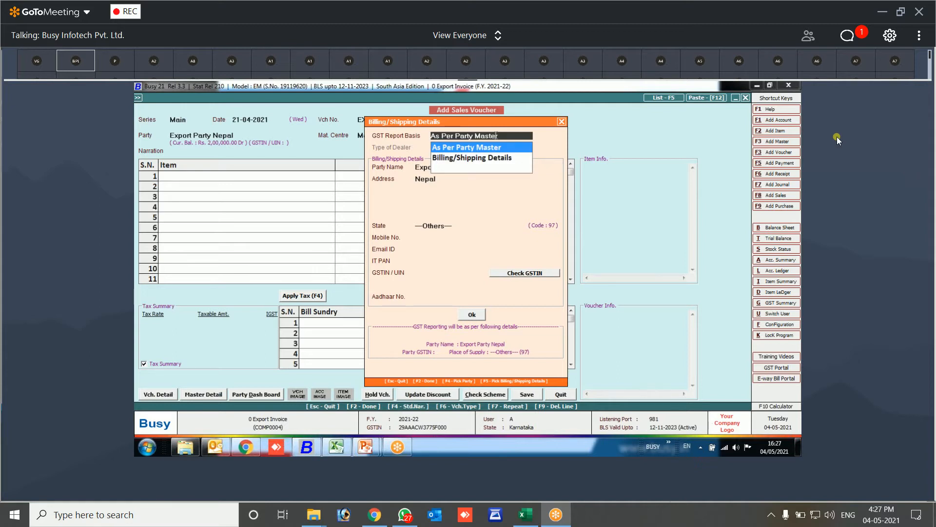
key(Return)
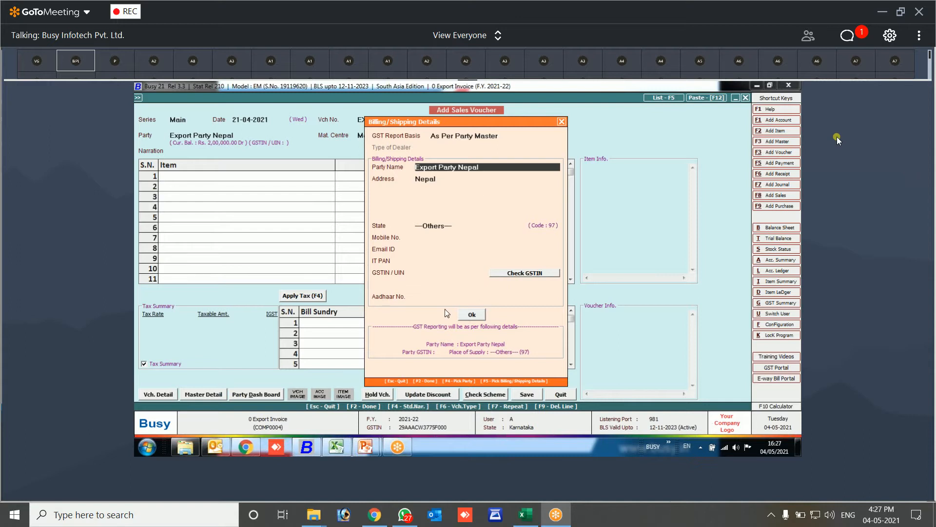
click(469, 316)
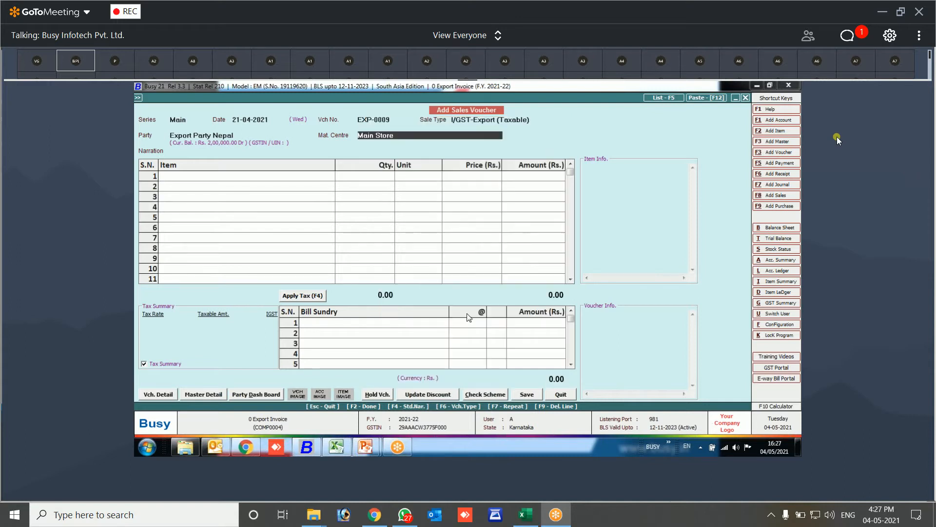
- Add Bagguase Board as the voucher's first item with a quantity of 1 Pcs
key(Return)
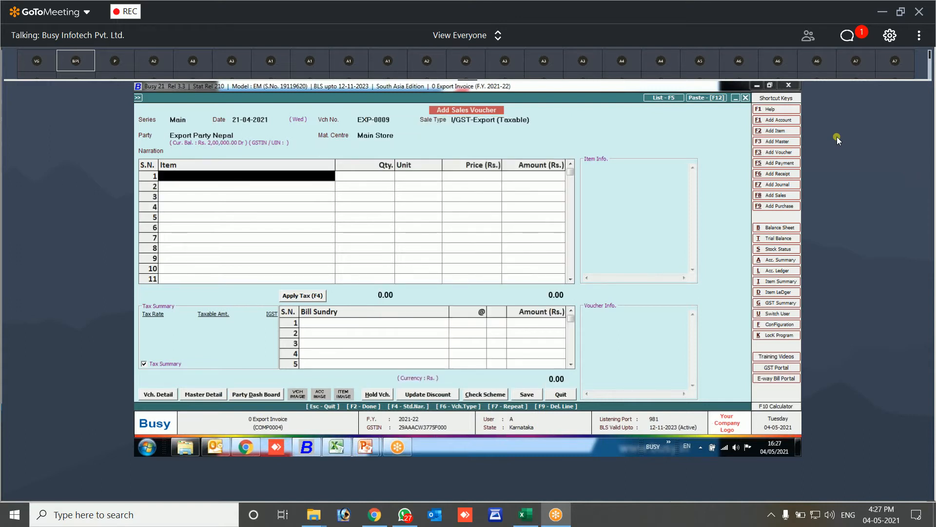
key(Down)
key(Down)
key(Down)
key(Down)
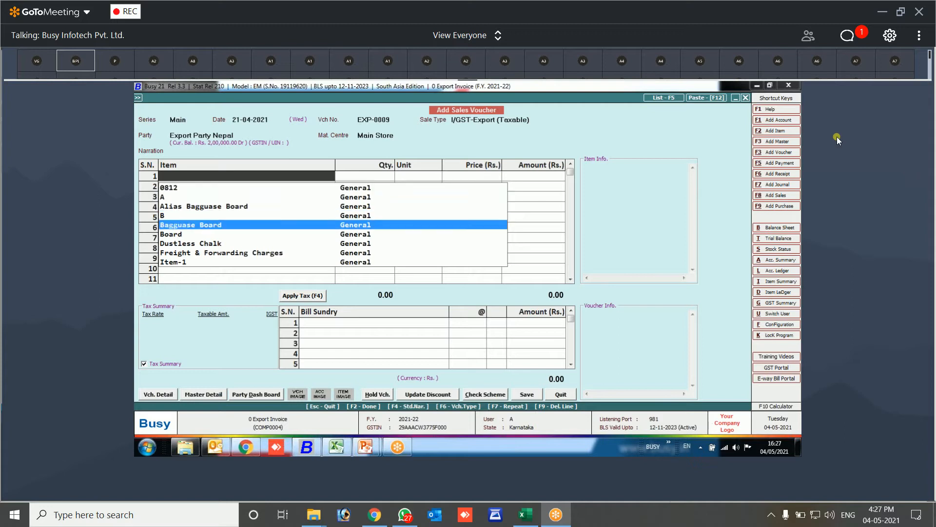
key(Return)
text(1)
key(Return)
key(Return)
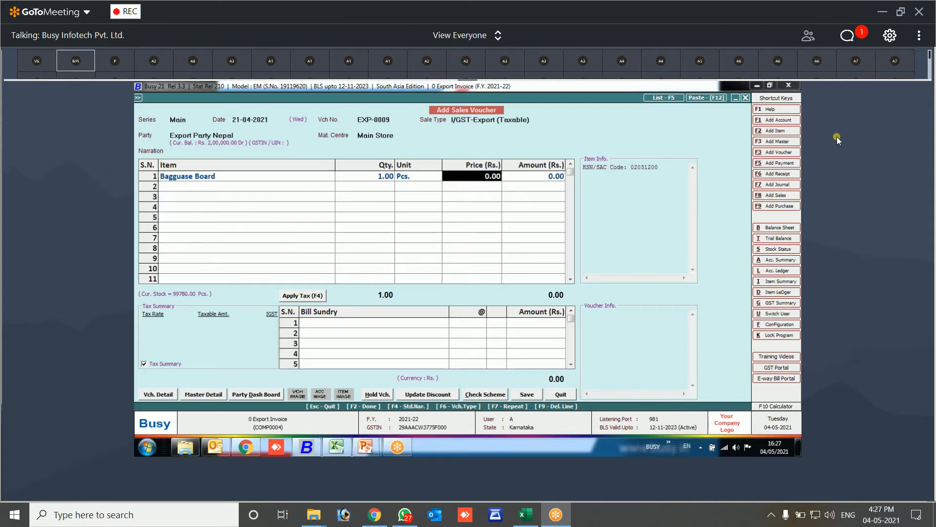
- Set the Bagguase Board price to Rs. 1,00,000 and delete the duplicate second item row
text(1,00)
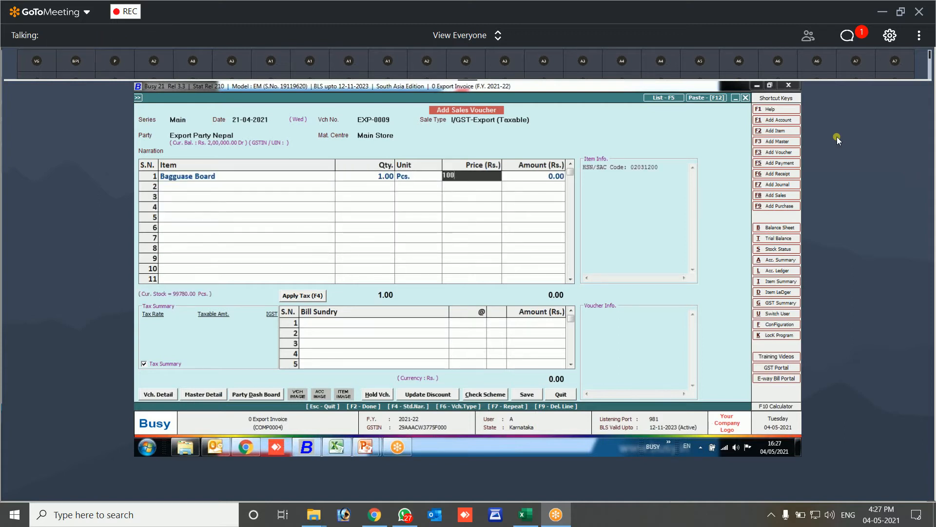
text(0)
key(Return)
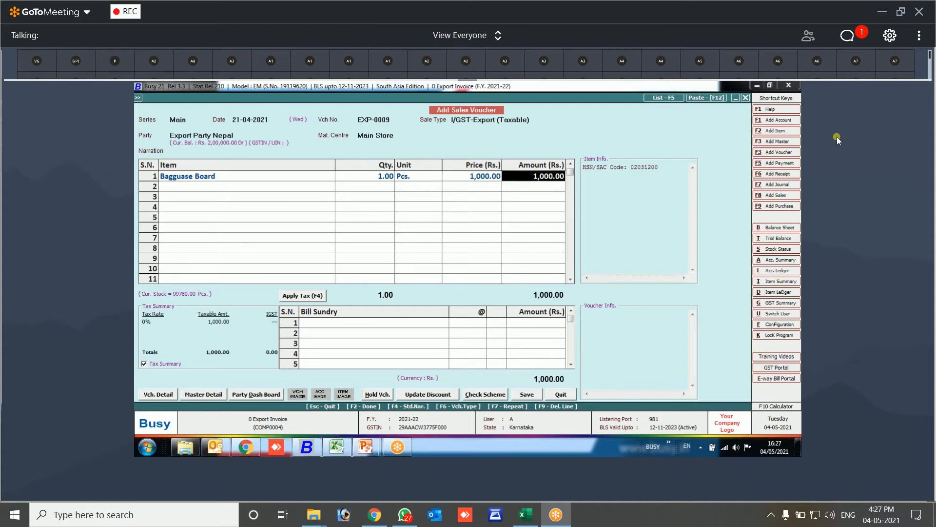
text(1)
key(Return)
key(Return)
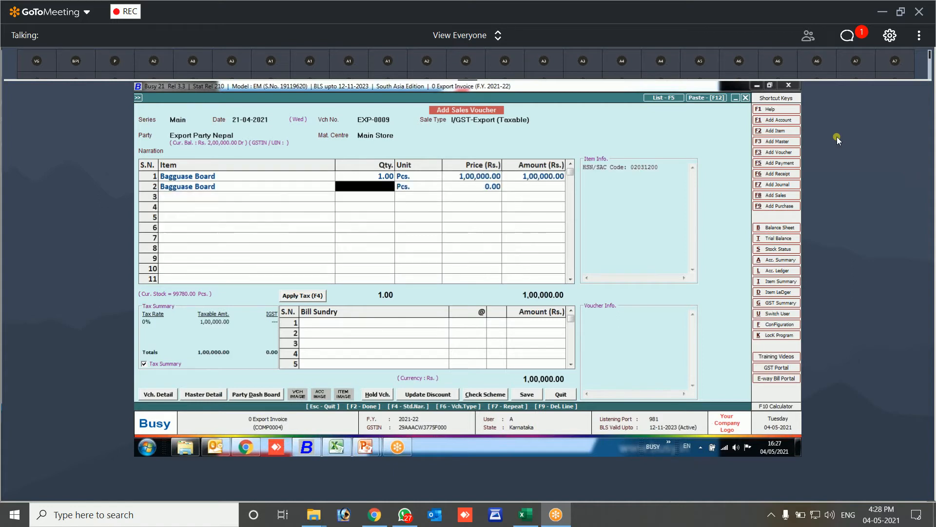
key(Left)
key(F9)
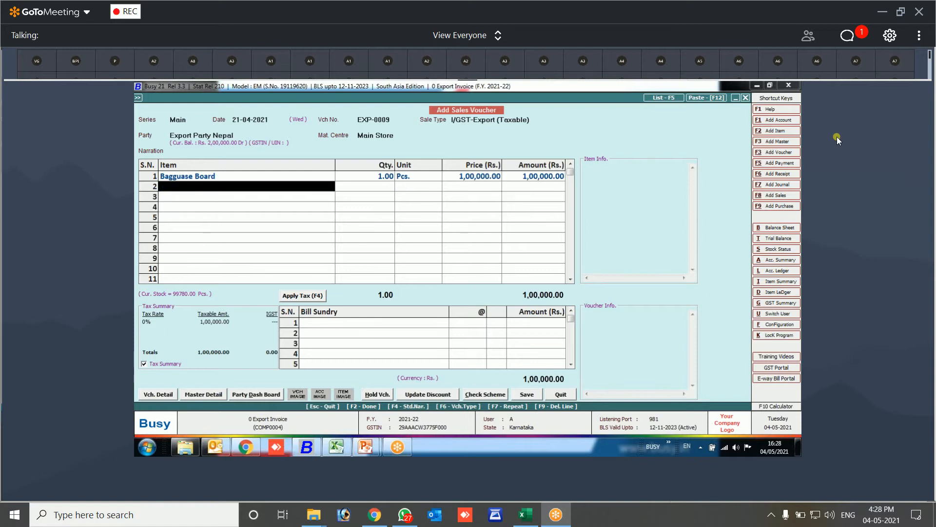
- Check the I/GST-Export (Taxable) sale type master's transaction type and tax calculation and return to the sales voucher
click(516, 122)
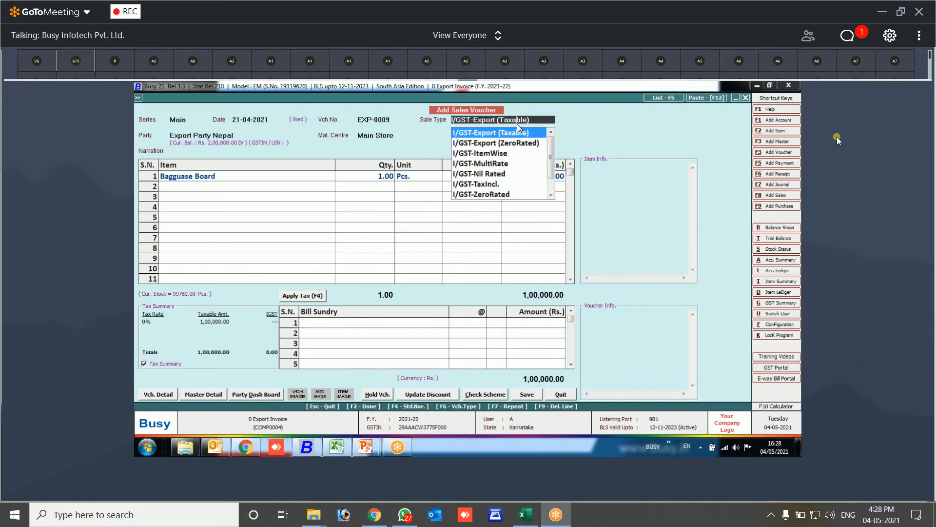
key(alt+m)
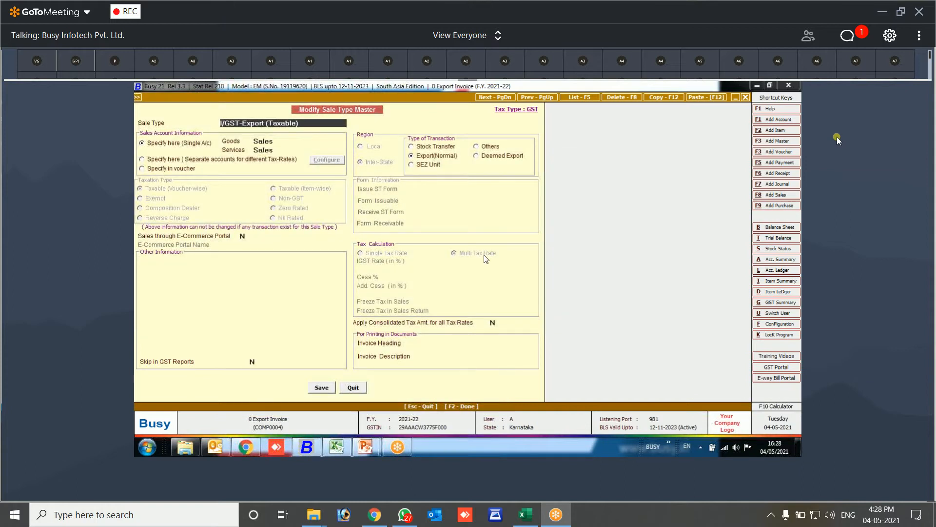
key(Escape)
key(Return)
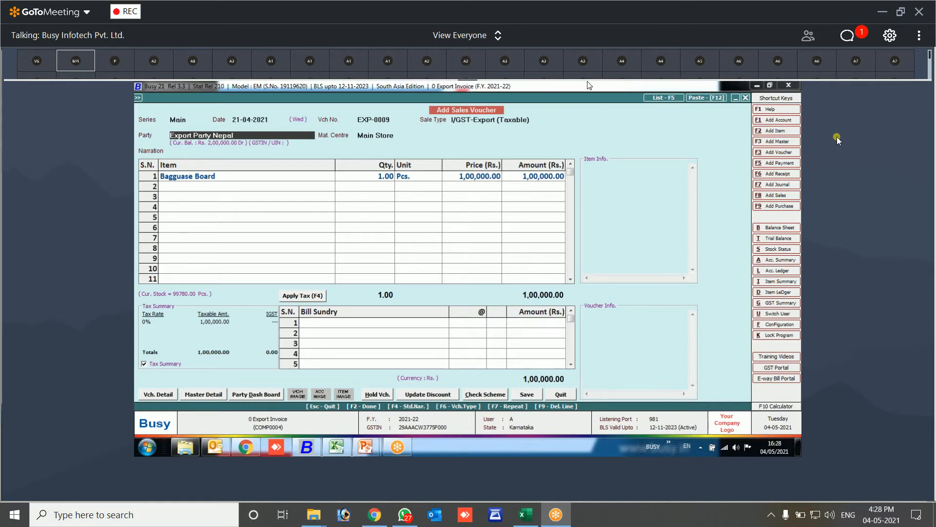
click(503, 120)
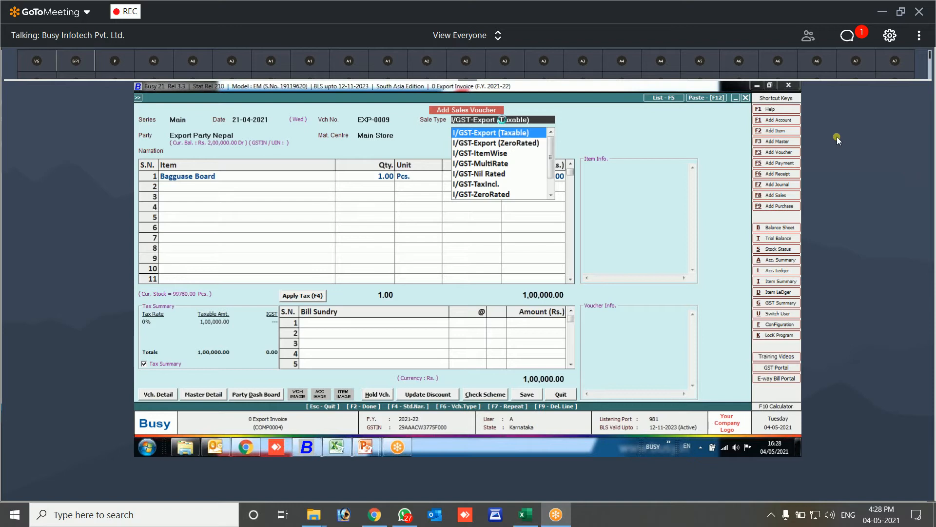
key(alt+m)
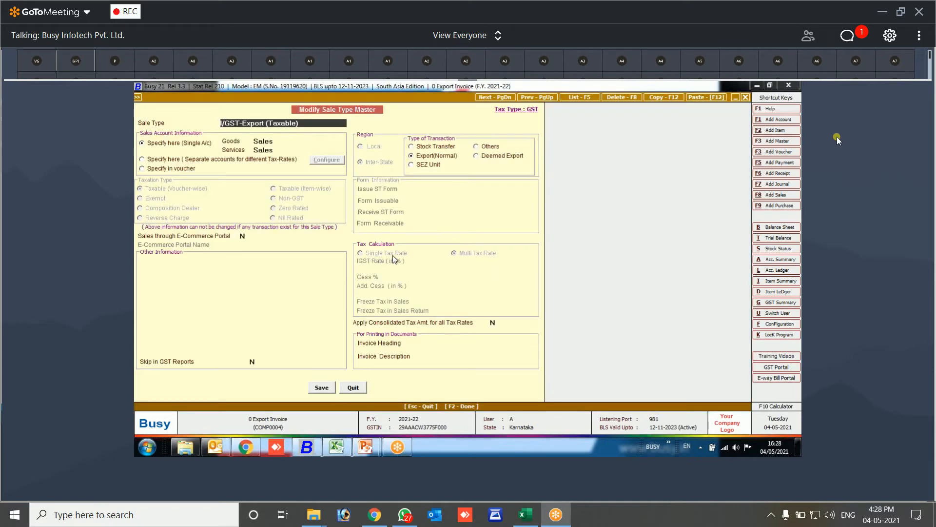
click(365, 388)
key(Return)
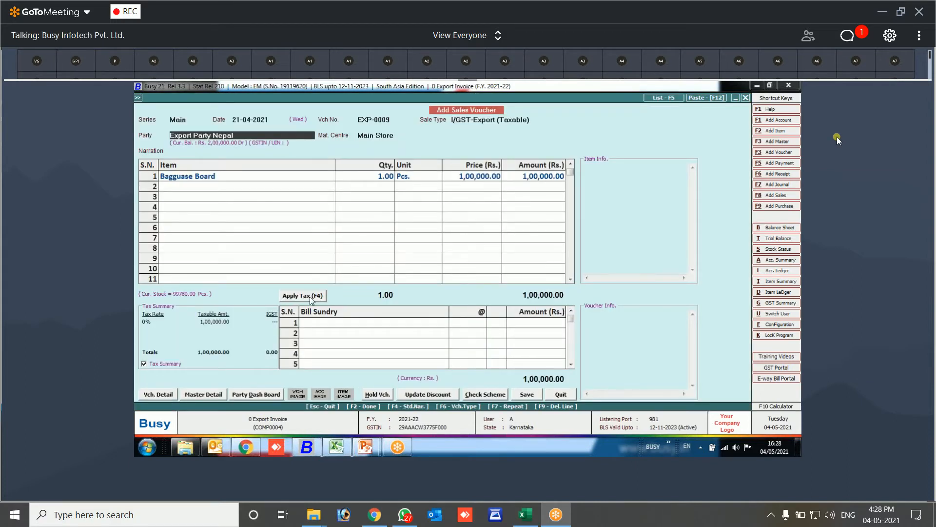
- Apply tax to the voucher's Bagguase Board item
key(Return)
key(F2)
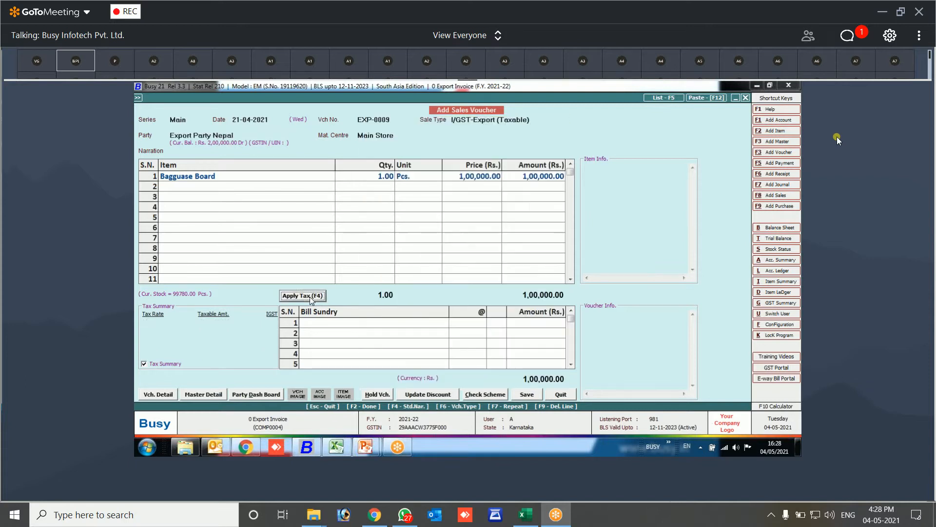
click(312, 298)
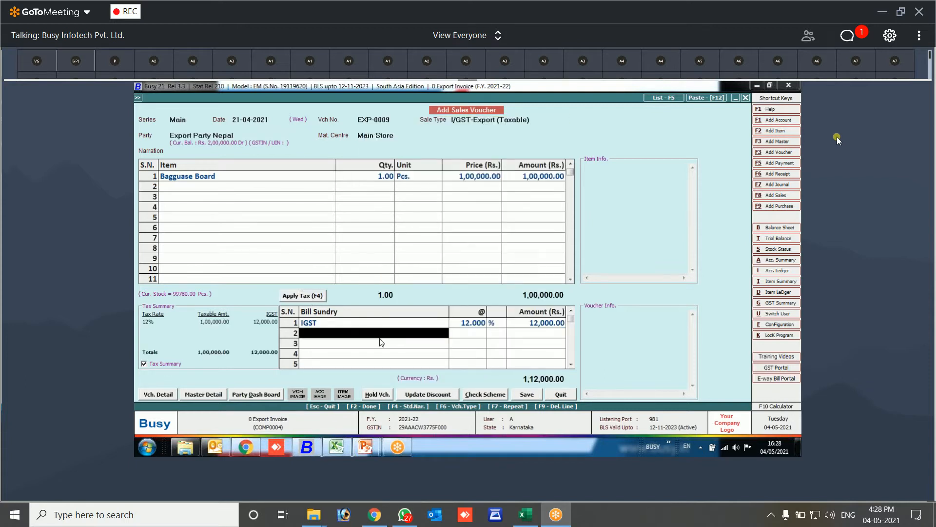
- Replace the IGST bill sundry in the first row with IGST (Export / SEZ Unit) at 12%
click(334, 324)
click(334, 324)
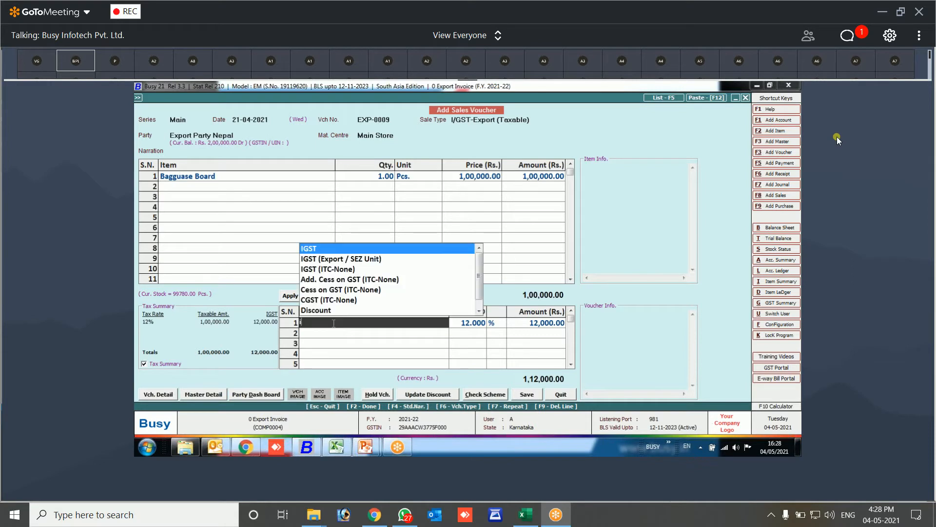
text(igs)
key(Down)
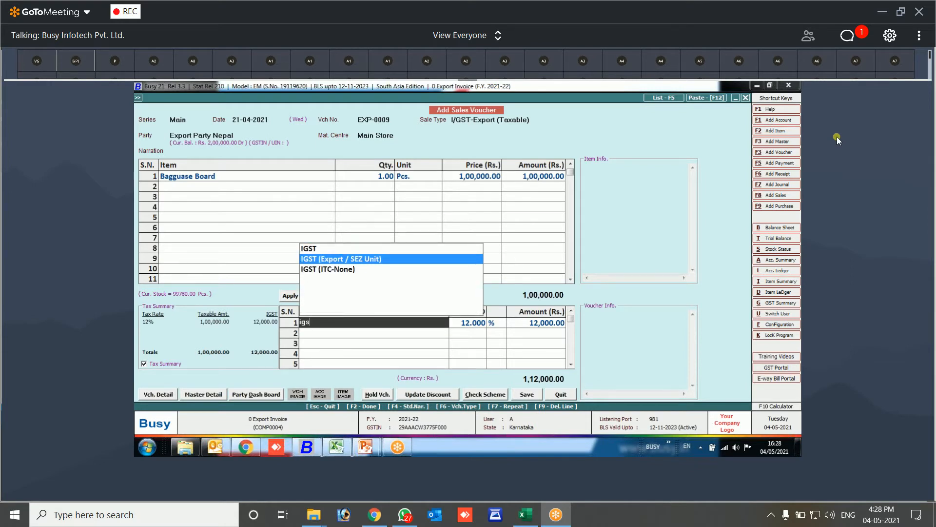
key(Return)
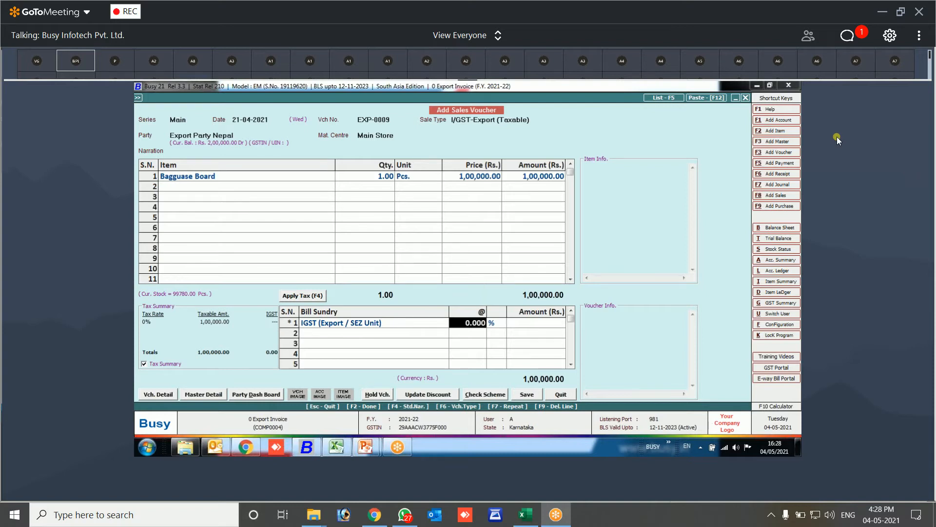
text(12)
key(Return)
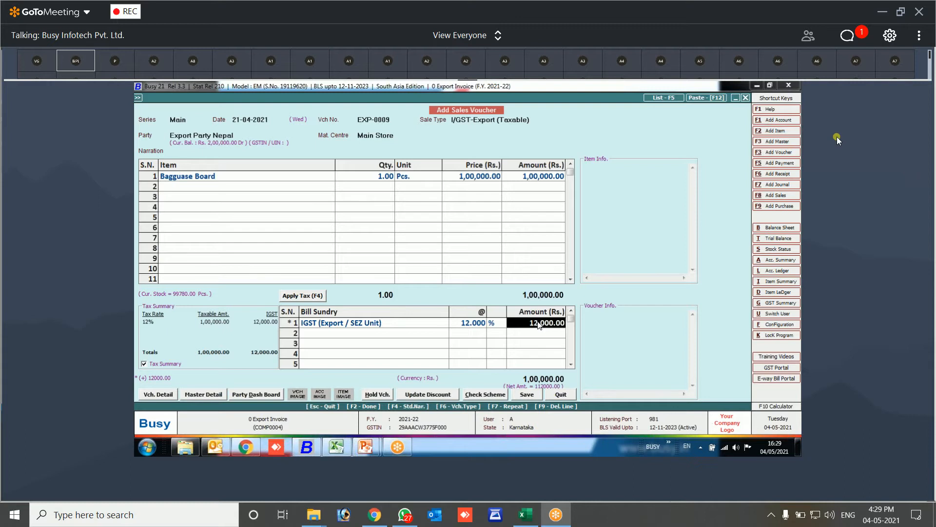
- Delete the IGST (Export / SEZ Unit) row and choose Custom Duty as the voucher's first bill sundry
click(377, 324)
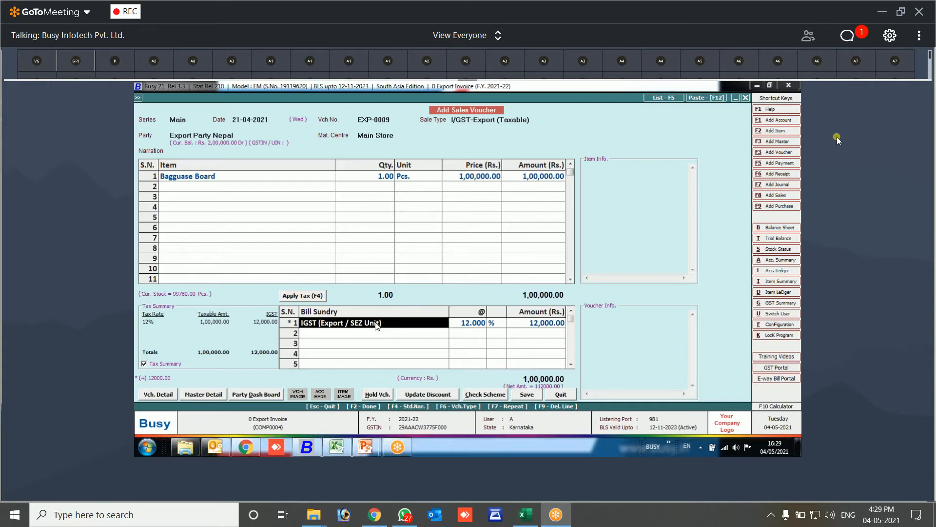
key(F9)
text(cus)
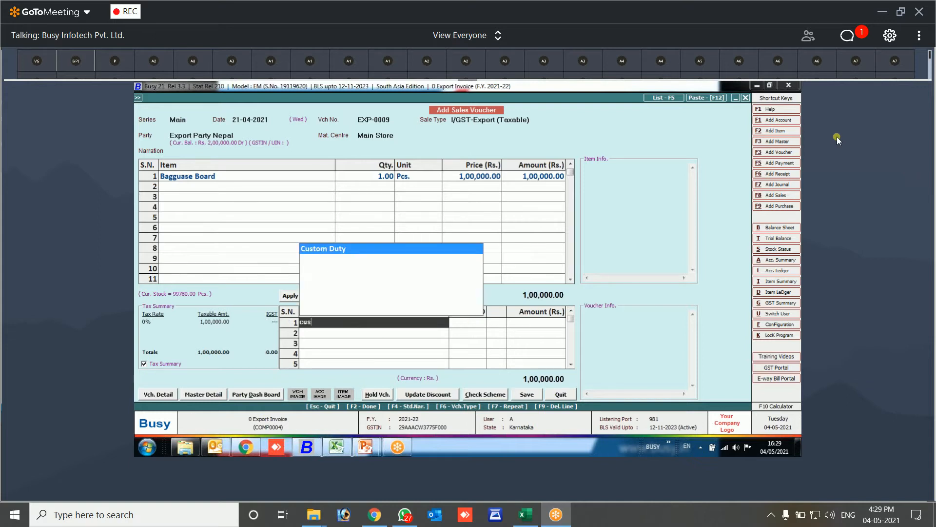
key(Return)
key(Left)
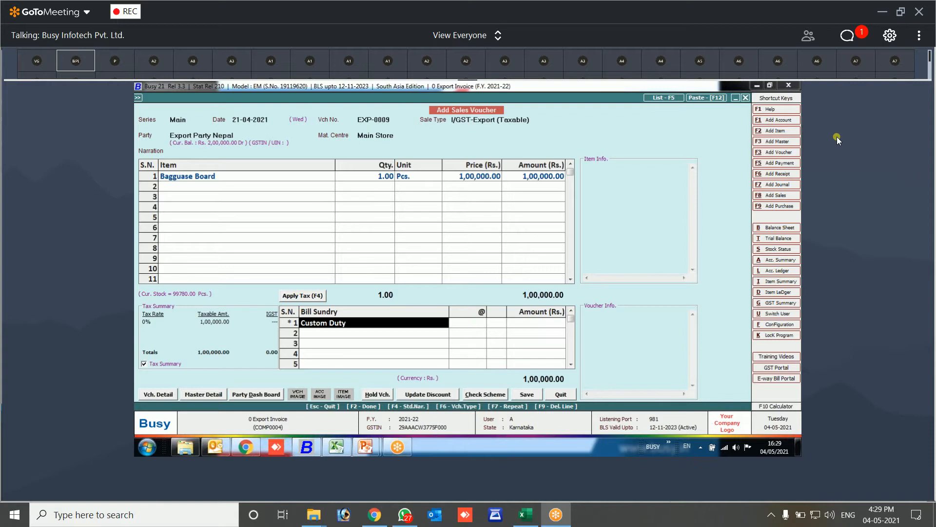
- In the Custom Duty bill sundry master's sale accounting, set Affects Accounting to Y and Adjust in Sale Amount to N with Specify Acc. Here
key(alt+m)
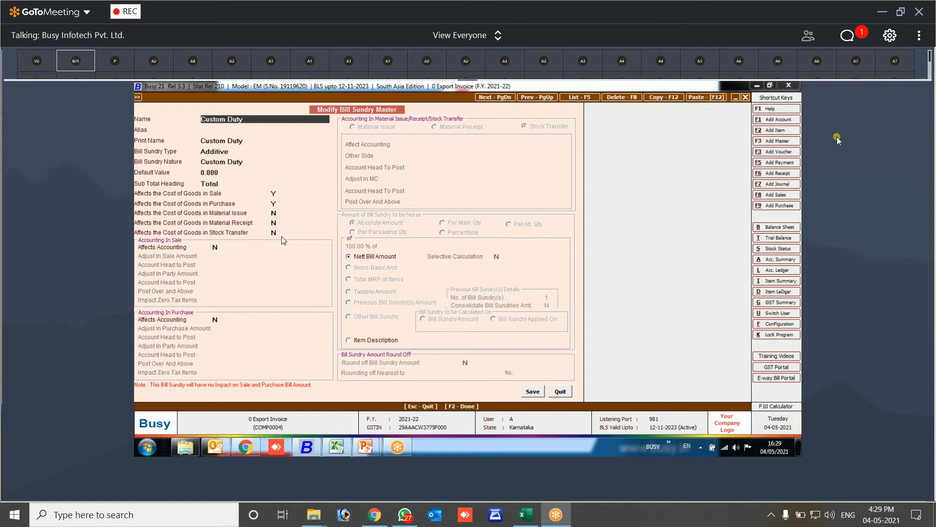
click(220, 247)
text(Y)
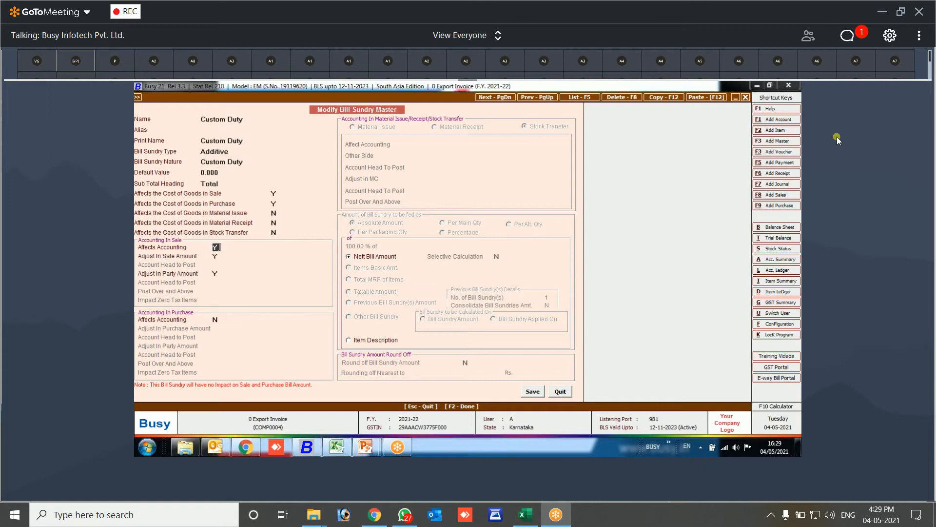
key(Return)
text(N)
key(Return)
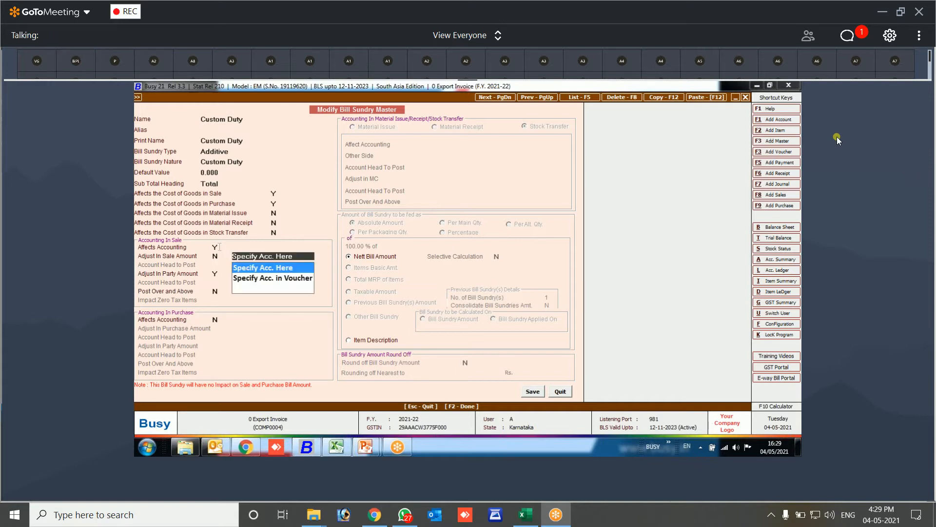
key(Return)
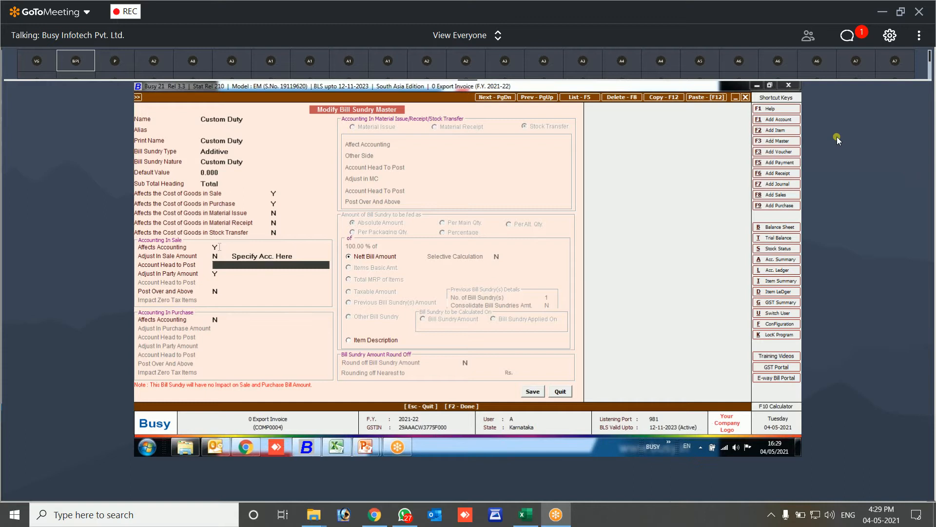
text(cus)
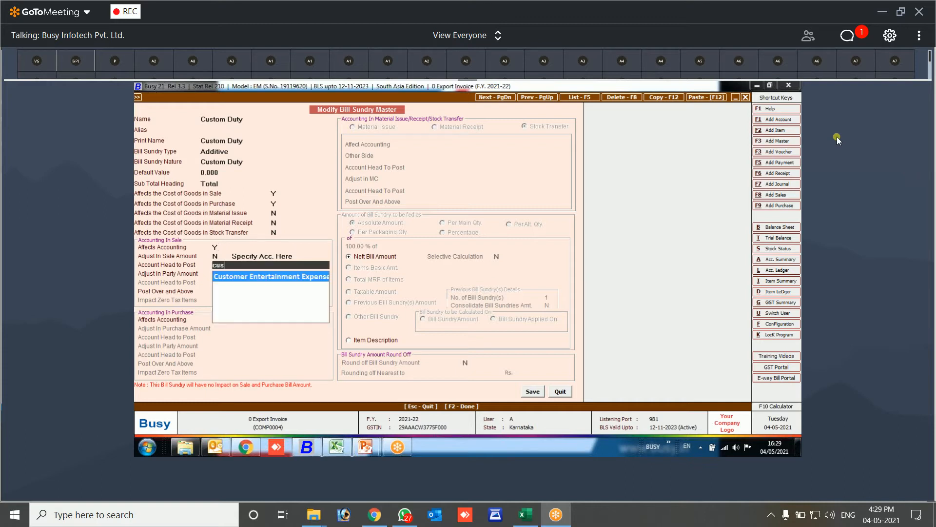
key(BackSpace)
key(BackSpace)
key(BackSpace)
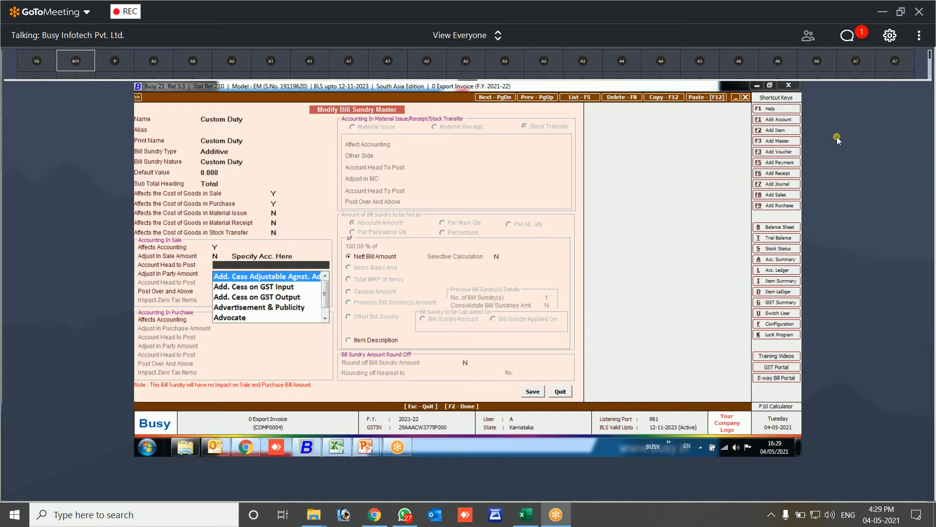
- Create and save a Custom Duty account under Expenses (Direct/Mfg.) as the sale amount's account head to post
key(F3)
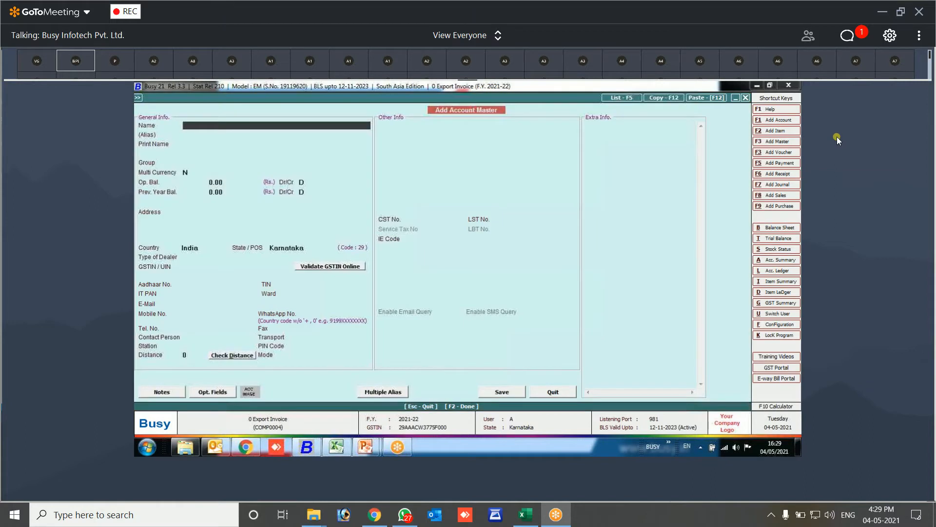
text(Custom D)
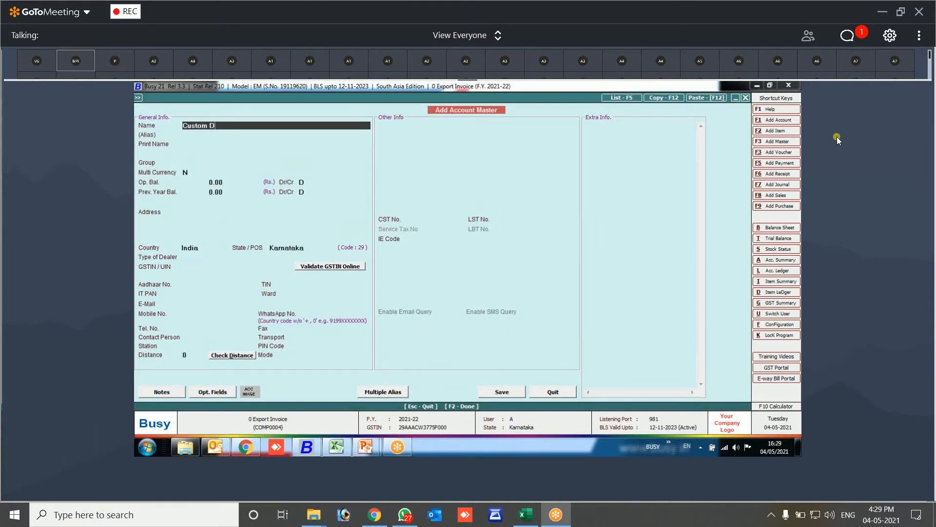
text(uty)
key(Return)
key(Return)
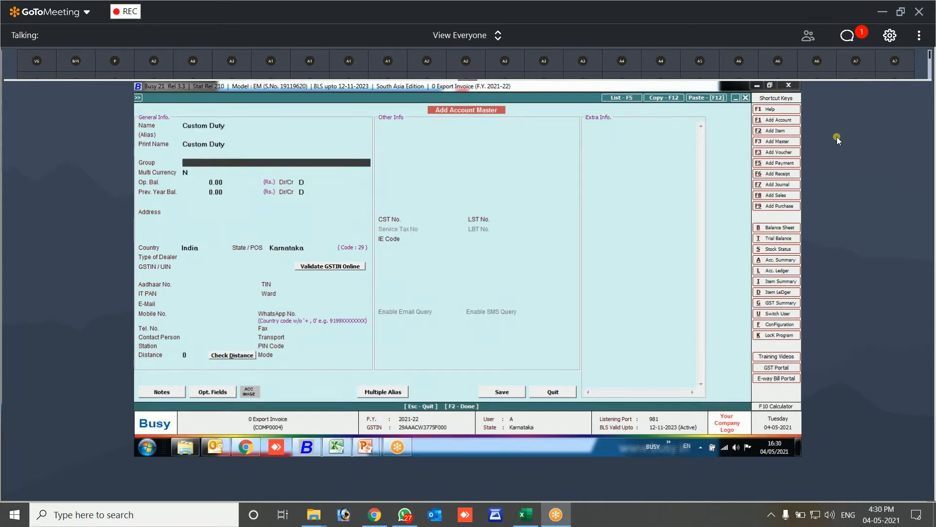
text(exp)
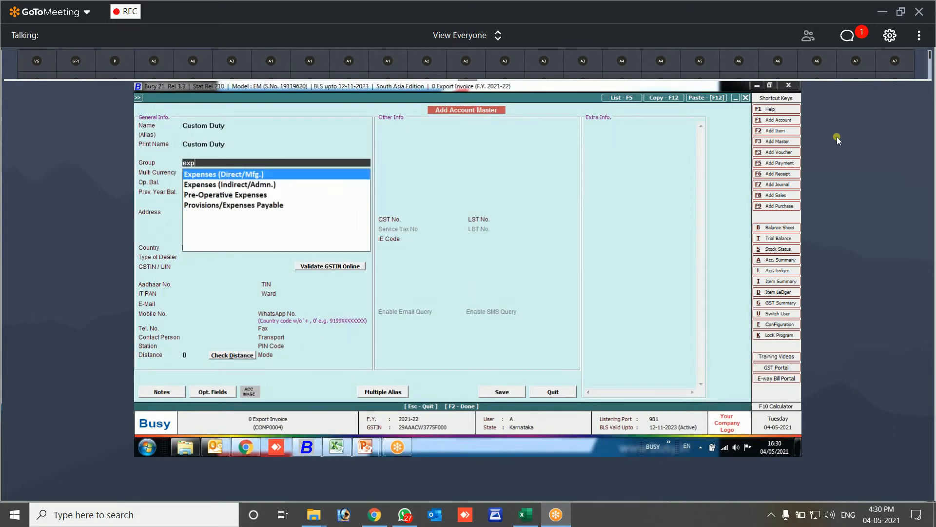
key(Return)
key(F2)
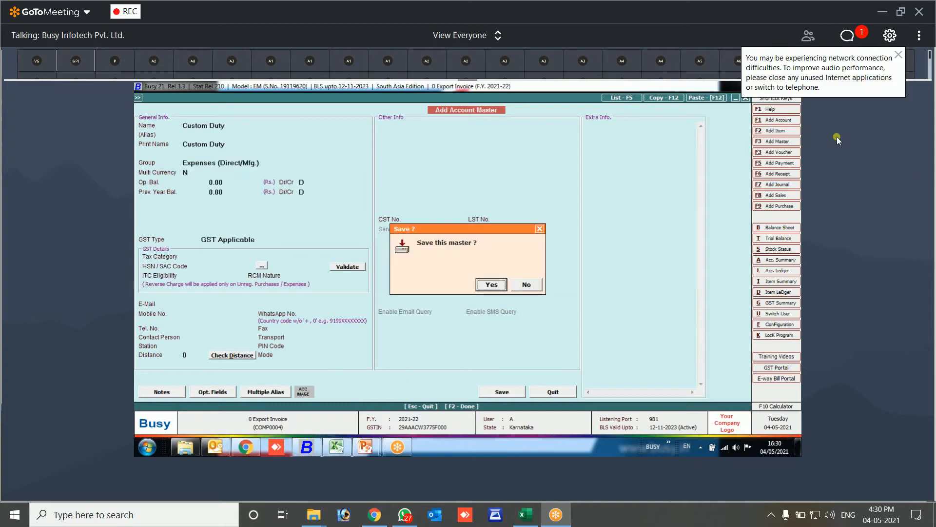
key(Return)
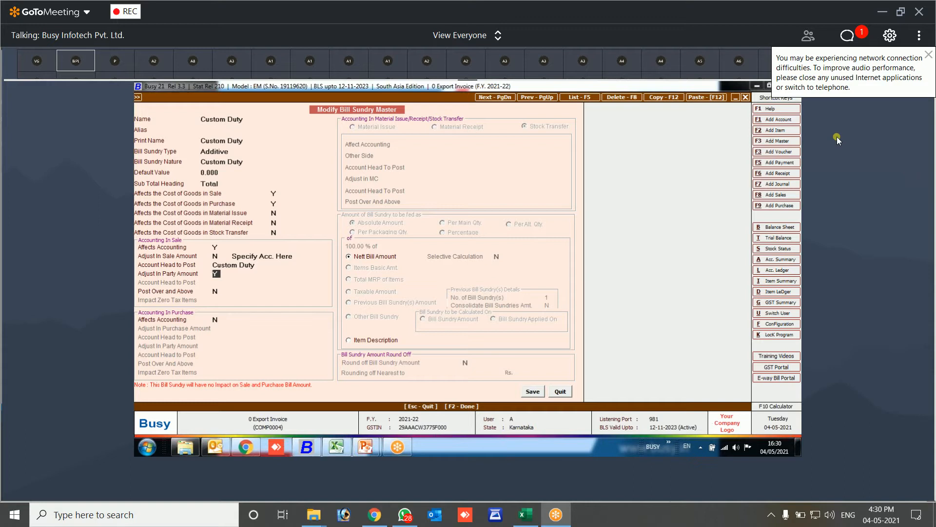
- Set Adjust in Party Amount to N with Specify Acc. Here and choose Custom Duty as its account head
text(N)
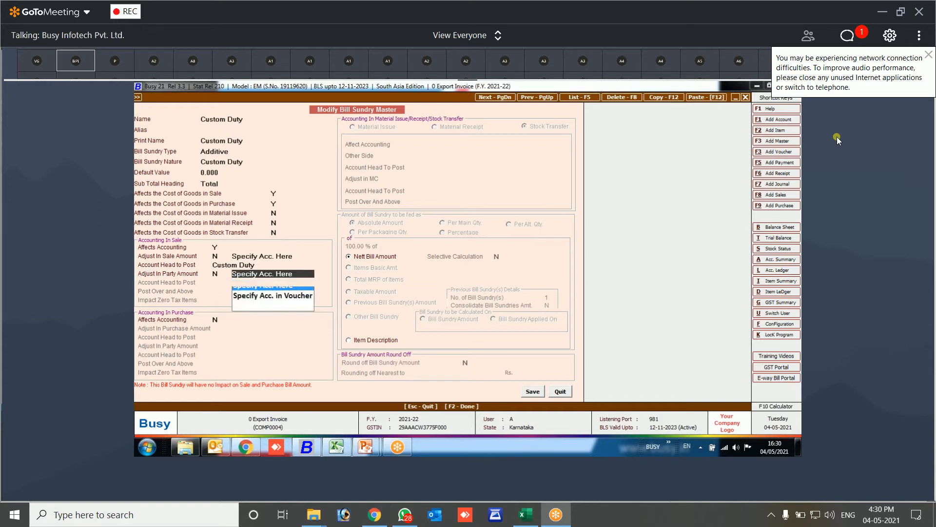
key(Return)
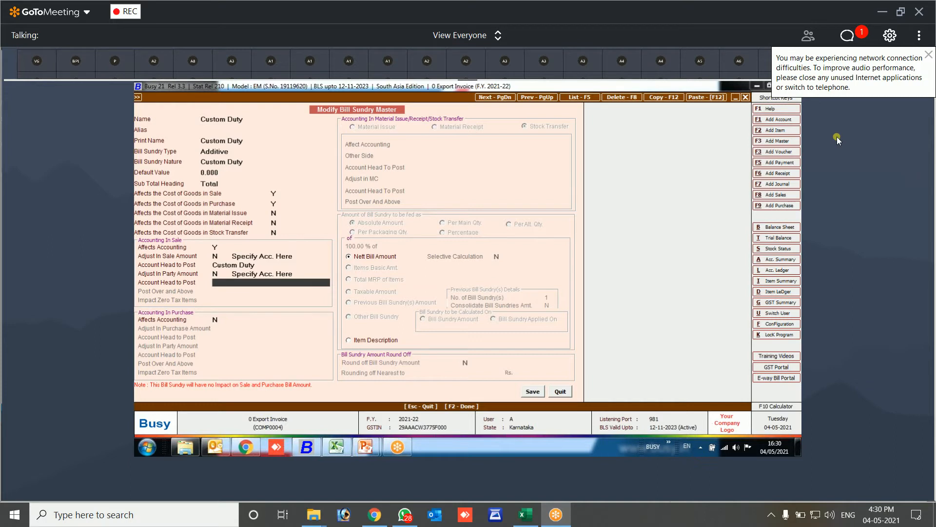
text(cus)
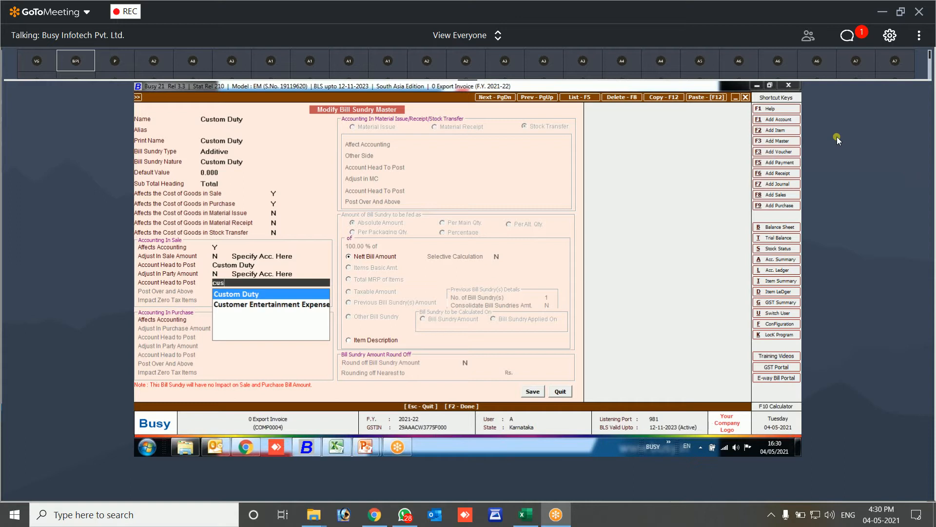
key(Return)
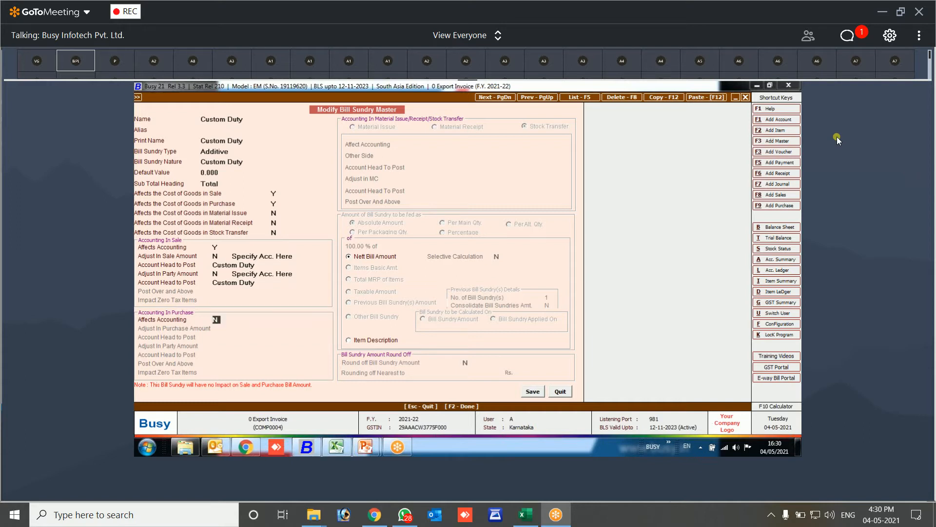
- Copy the Custom Duty account from the party amount's account head and name the copy Custom Duty Payable
key(Up)
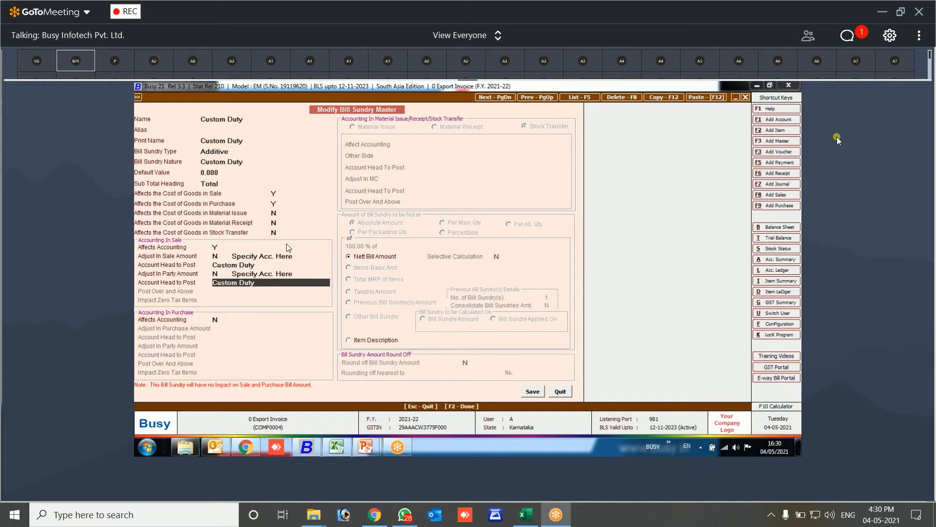
key(alt+m)
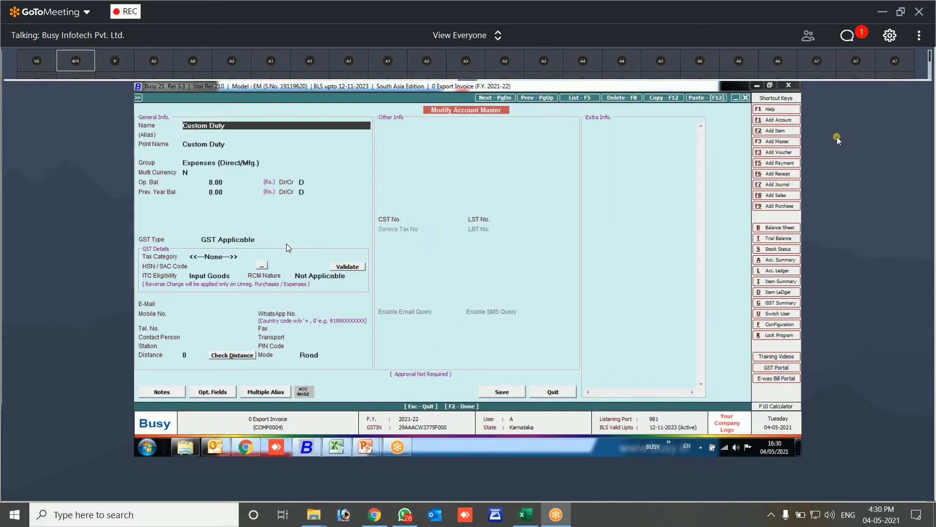
key(F12)
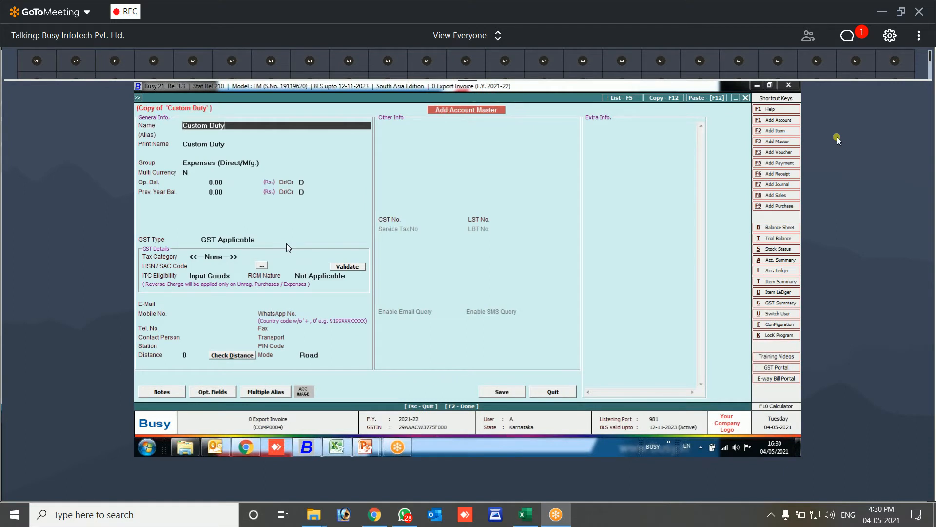
key(End)
text(Payable)
key(Return)
key(Return)
key(Return)
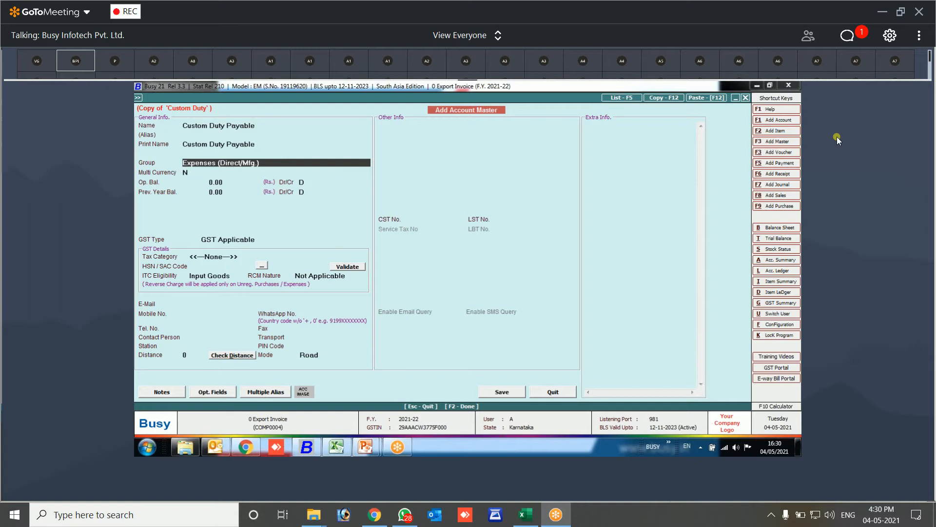
- Put Custom Duty Payable under the Current Liabilities group, save it, and close the Custom Duty account master
text(cu)
key(Down)
key(Return)
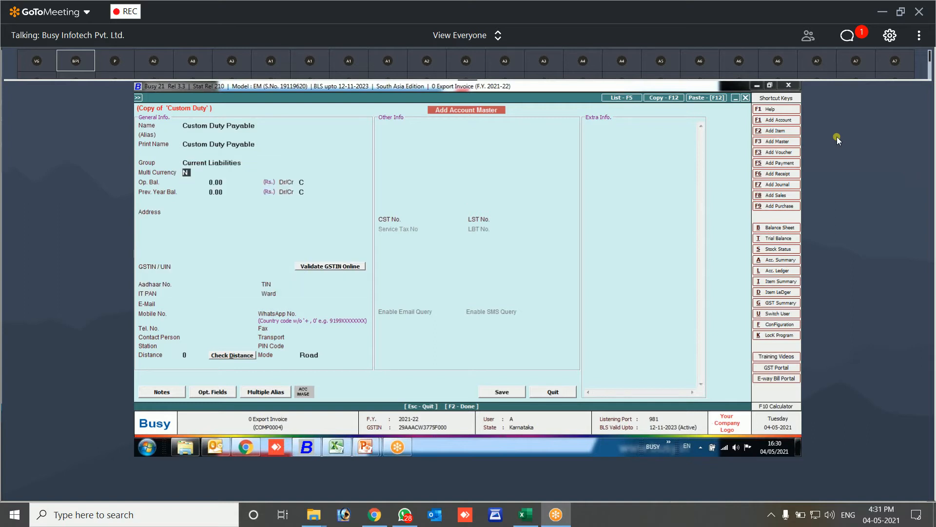
key(F2)
key(Return)
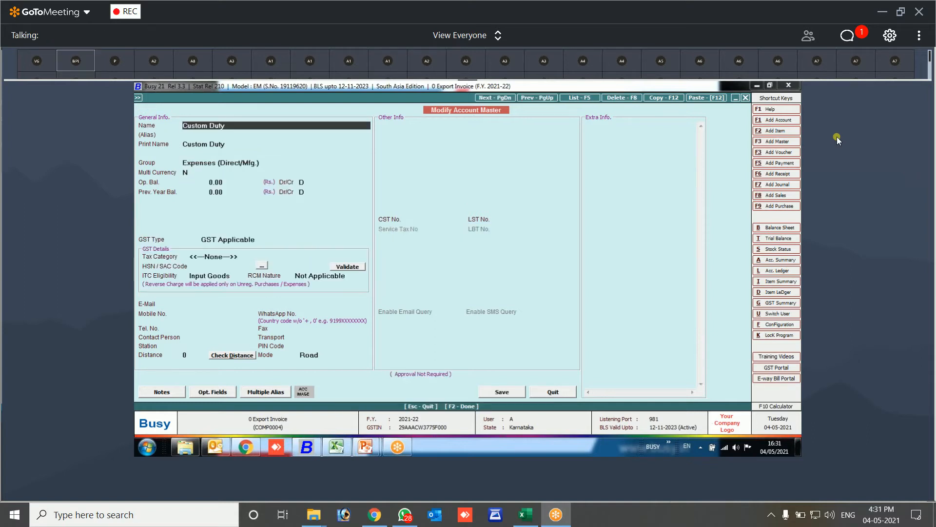
key(Escape)
key(Return)
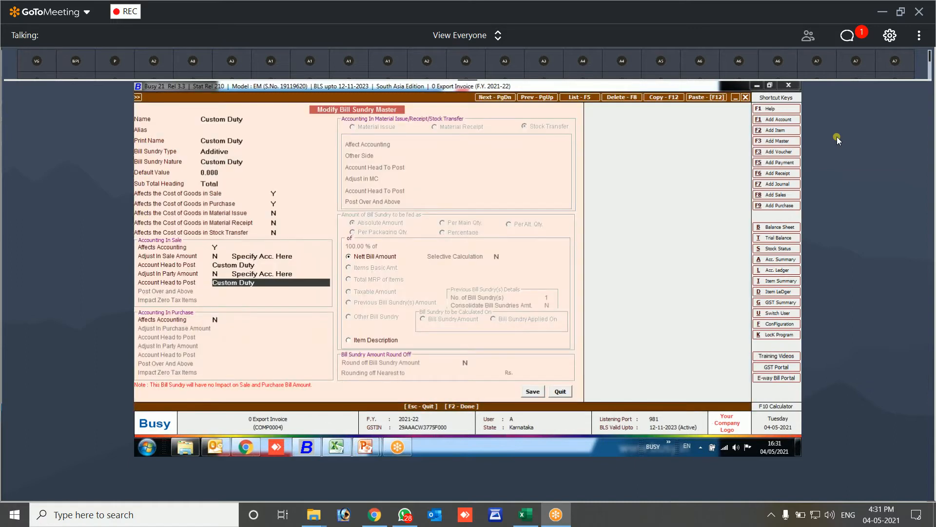
- Choose Custom Duty Payable as the party amount's account head to post and save the Custom Duty bill sundry master
text(cu)
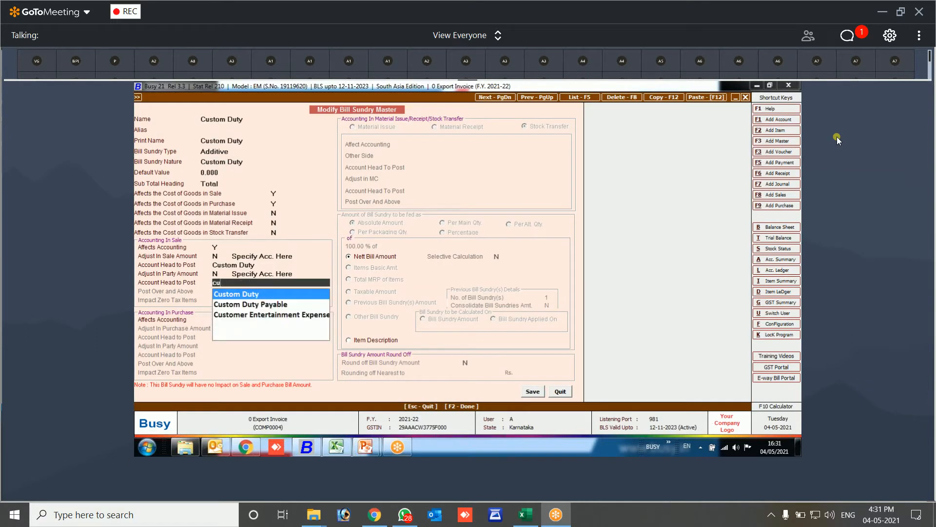
key(Down)
key(Return)
key(F2)
key(Return)
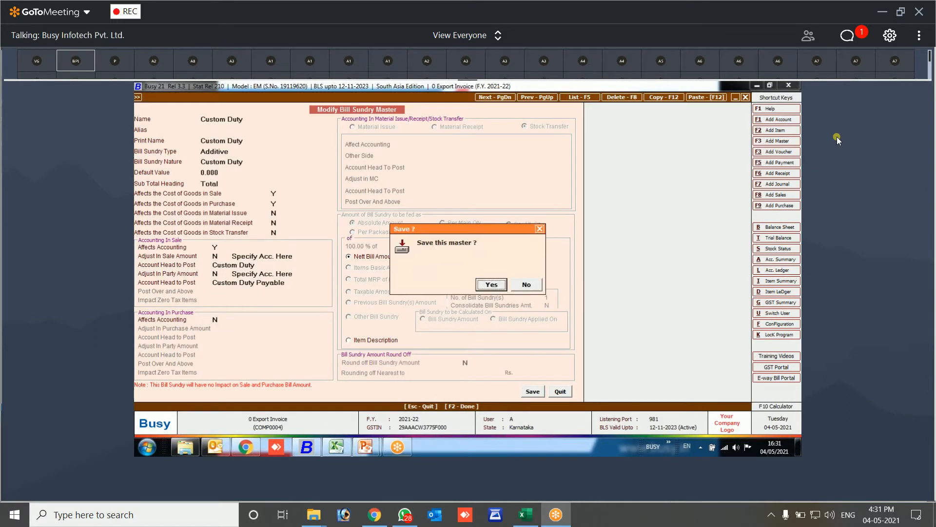
key(Return)
- Add Custom Duty as the sales voucher's first bill sundry with an amount of 10,000
key(F9)
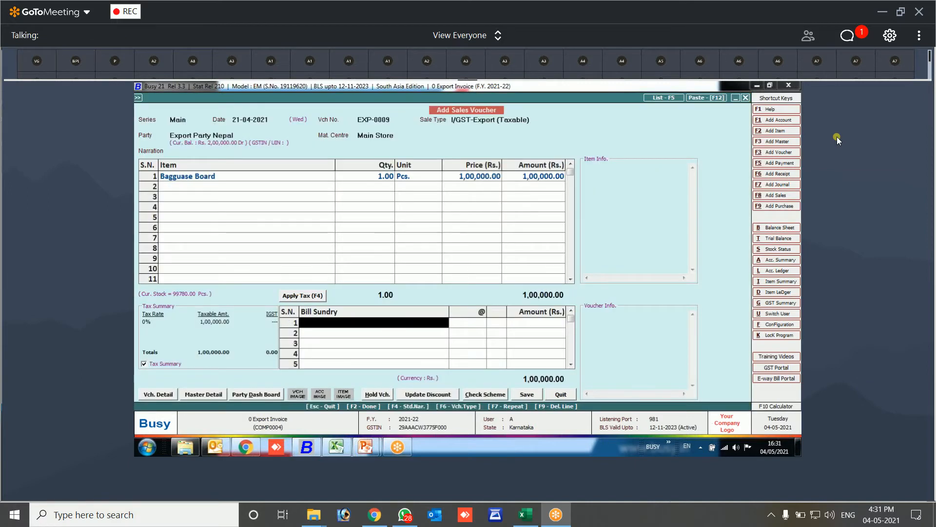
key(Return)
key(Return)
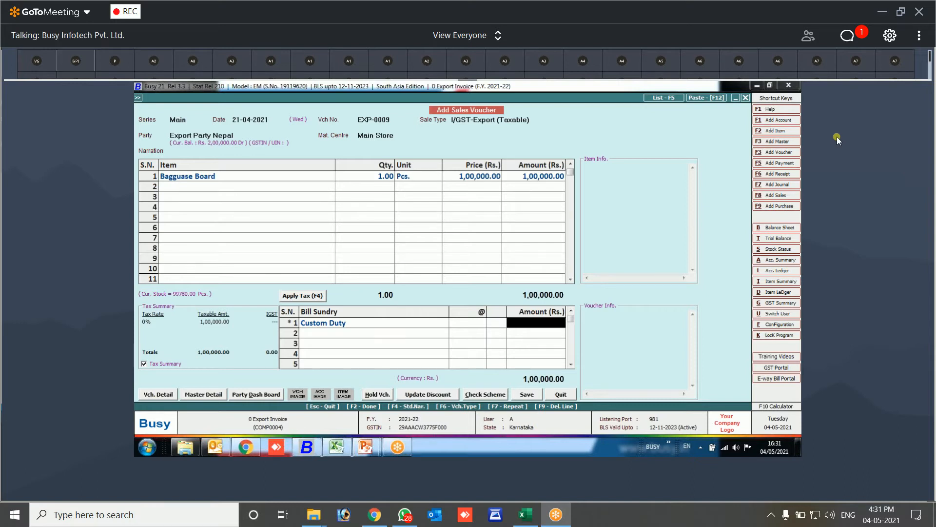
text(10000)
key(Return)
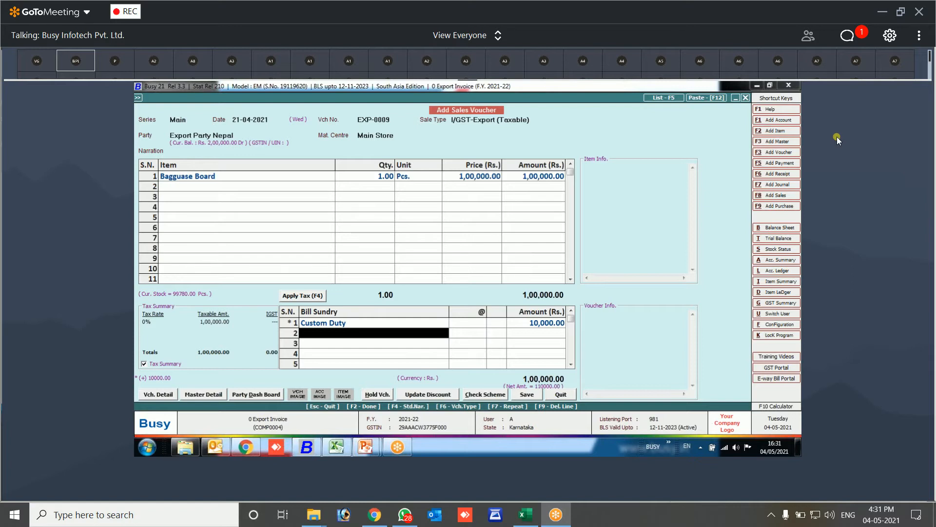
- Add IGST (Export / SEZ Unit) at 12% as the second bill sundry and proceed to the export shipping bill details
text(igs)
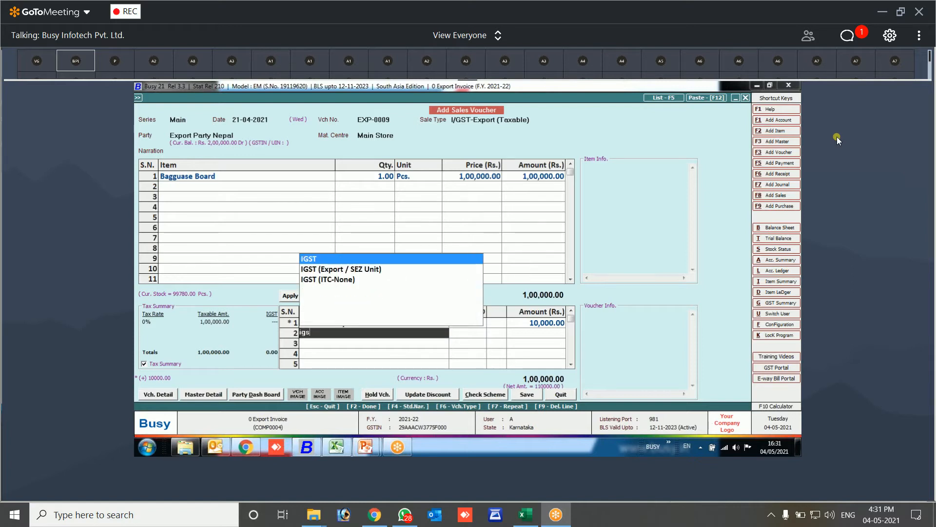
key(Down)
key(Return)
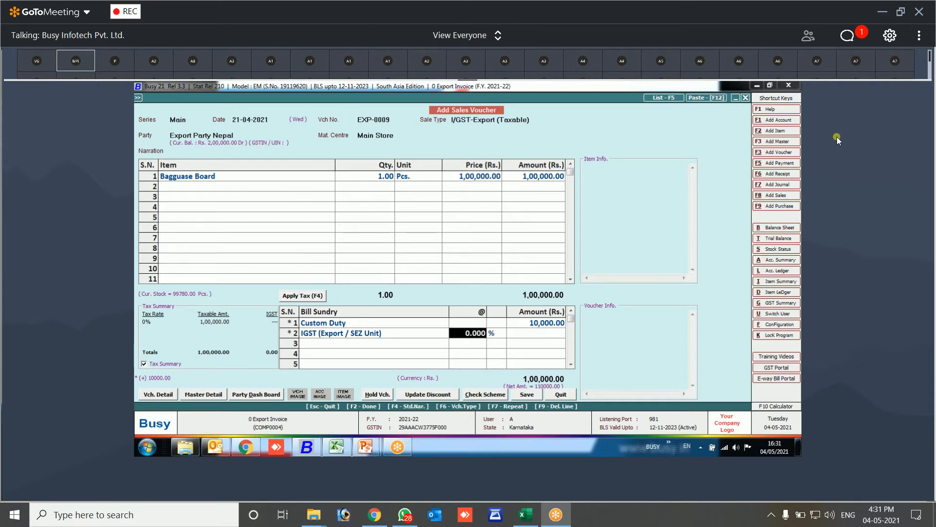
text(1)
text(2)
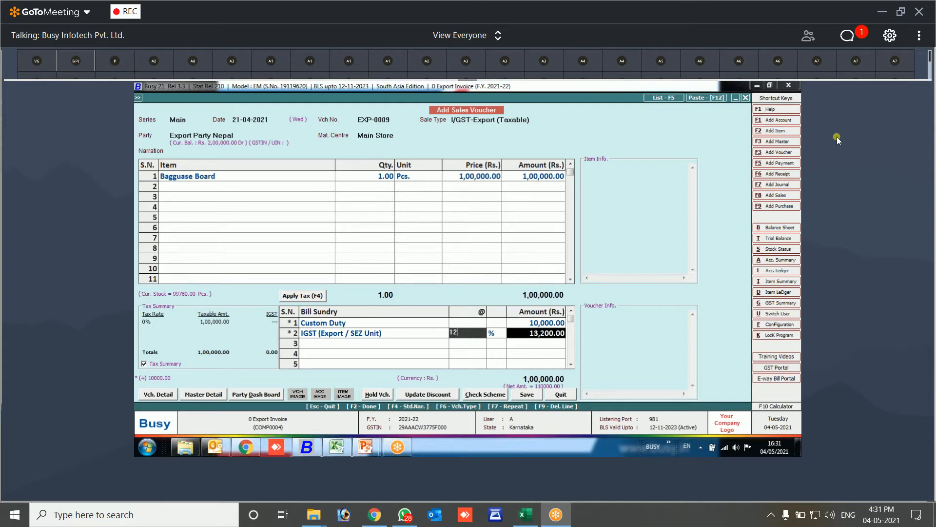
key(Return)
key(Return)
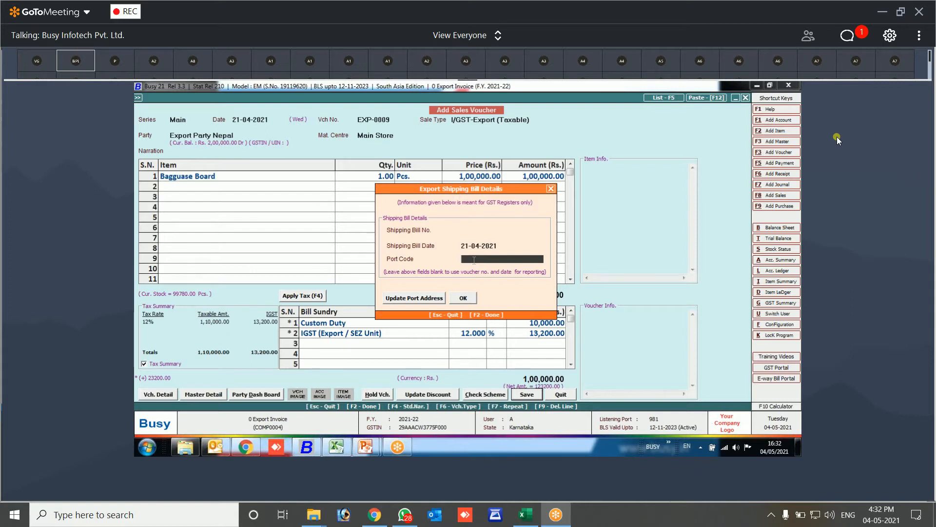
- Open the port address details and review the code, address and place entries for ports INBLR5 and INRXL8
click(425, 298)
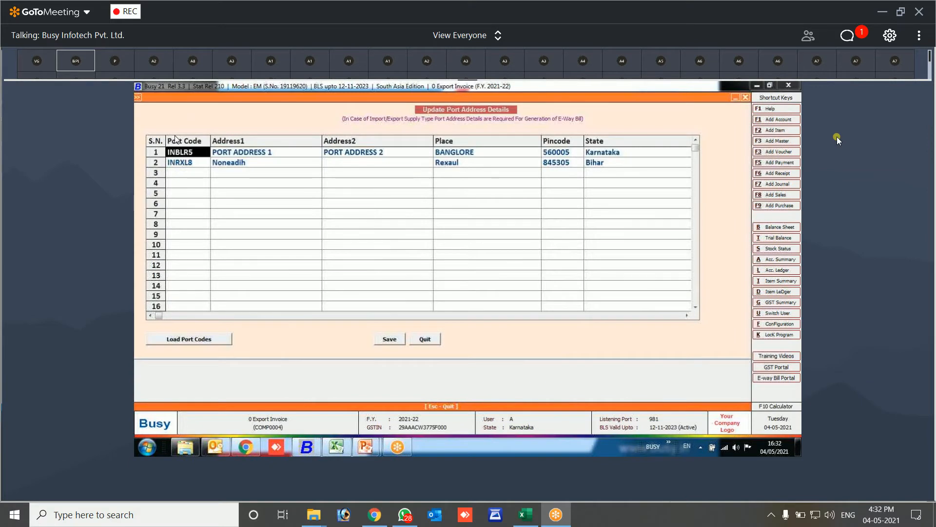
click(448, 153)
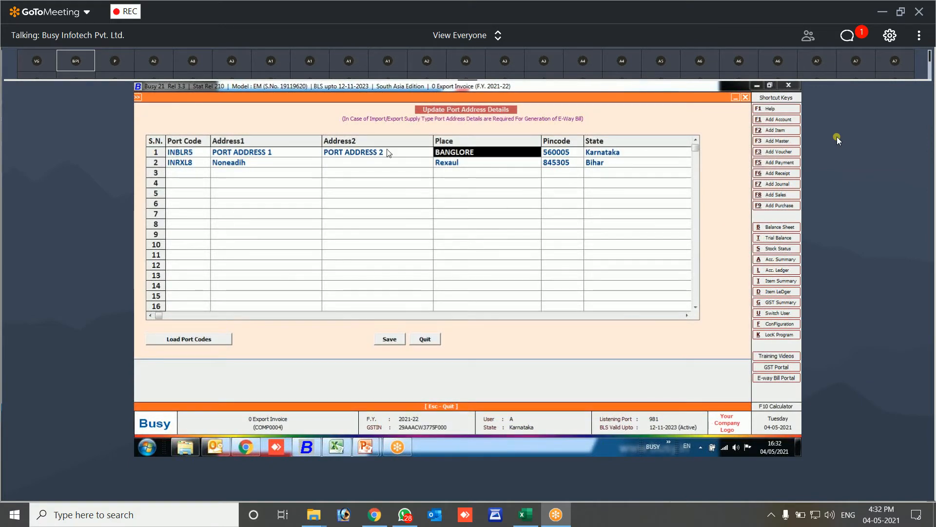
click(200, 155)
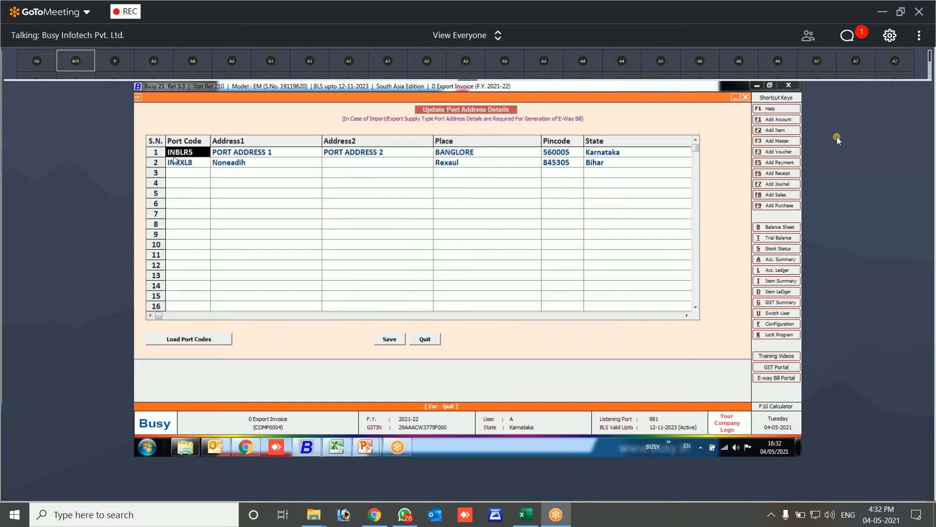
click(222, 164)
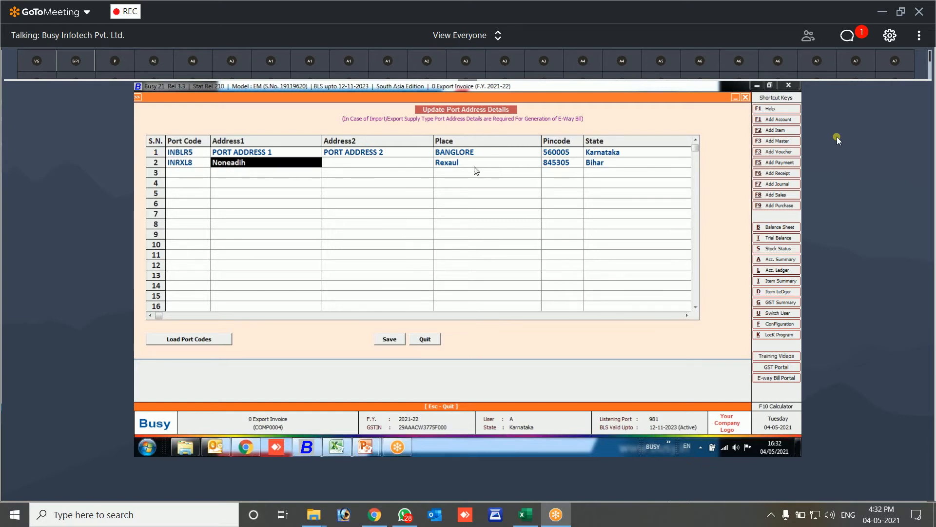
click(453, 165)
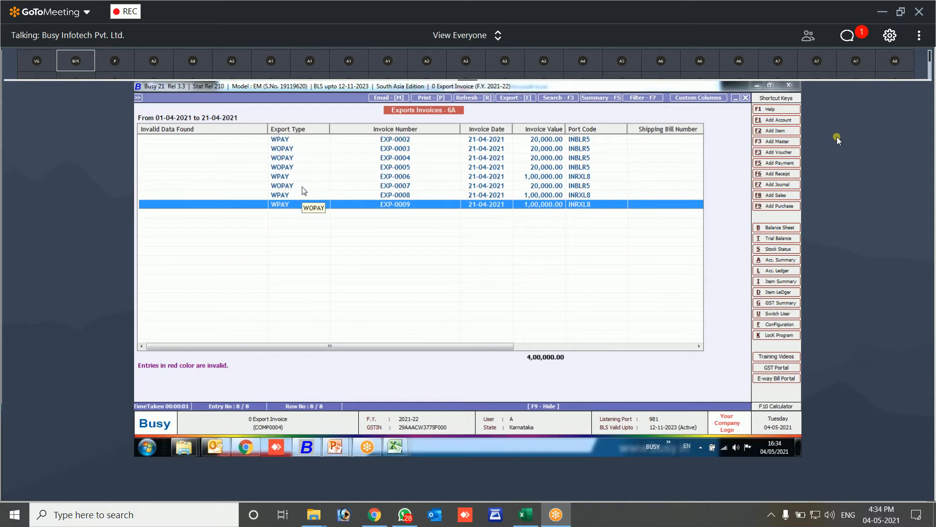
- Leave the GSTR-1 Exports Invoices report and open sales voucher EXP-0009 for modification
key(Escape)
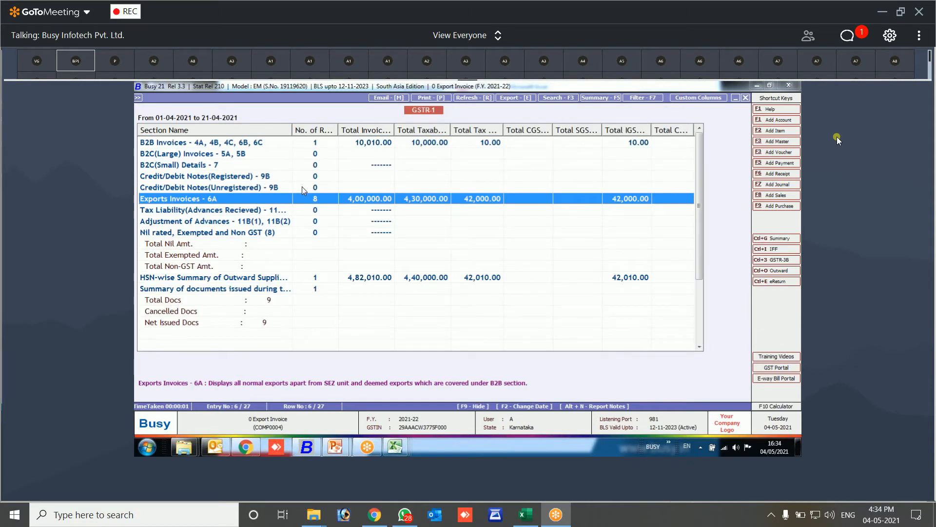
key(Escape)
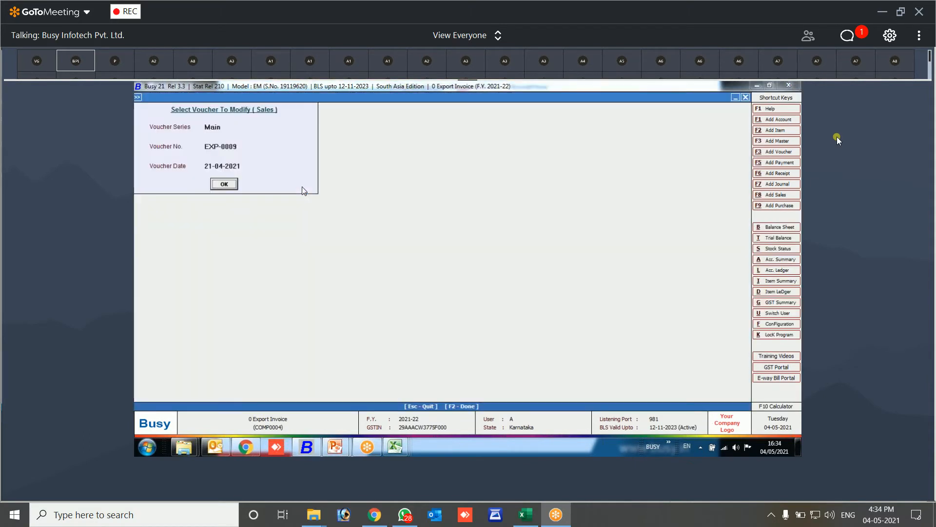
key(Return)
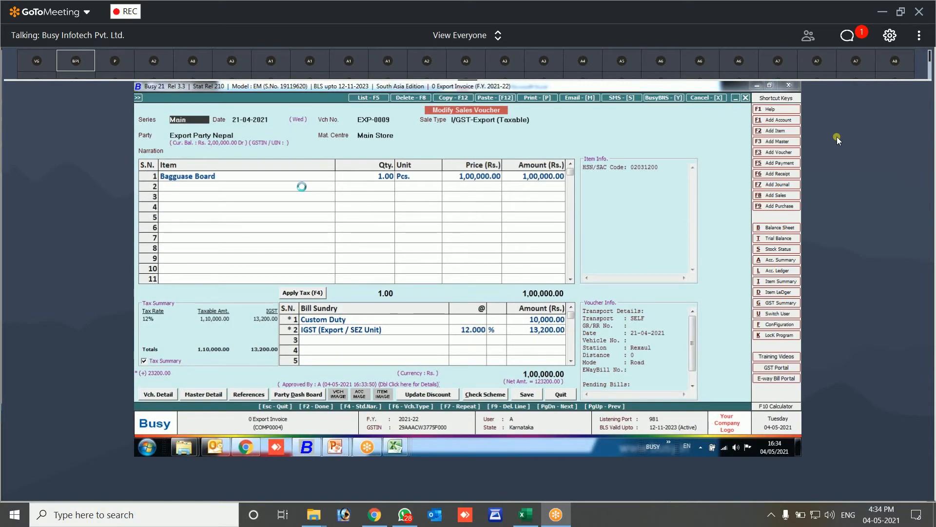
- Go to sales voucher EXP-0007, examine its I/GST-Export (ZeroRated) sale type master, and exit the voucher
key(Page_Up)
key(Page_Up)
click(520, 120)
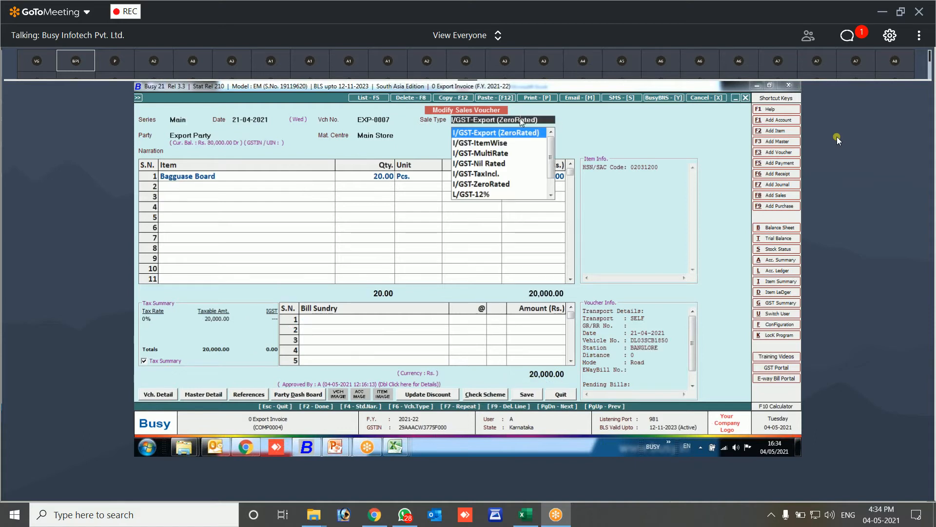
key(alt+m)
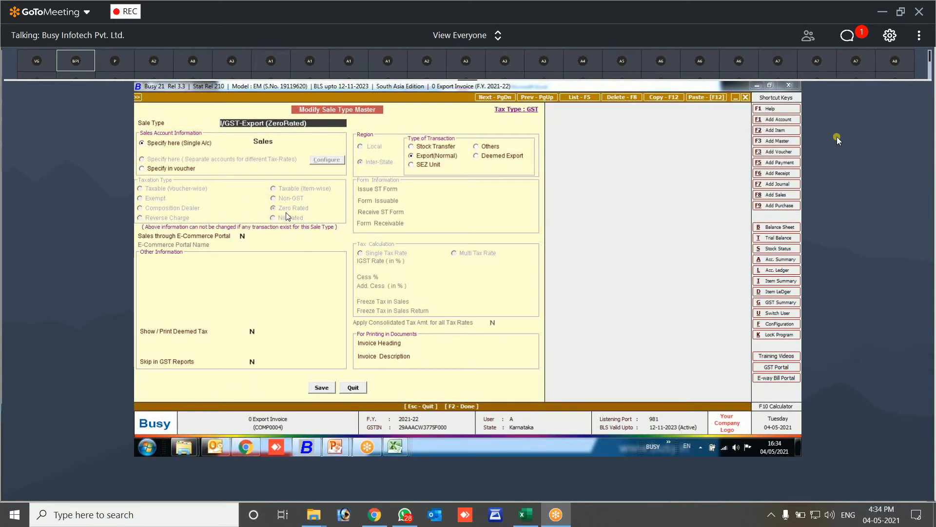
key(Escape)
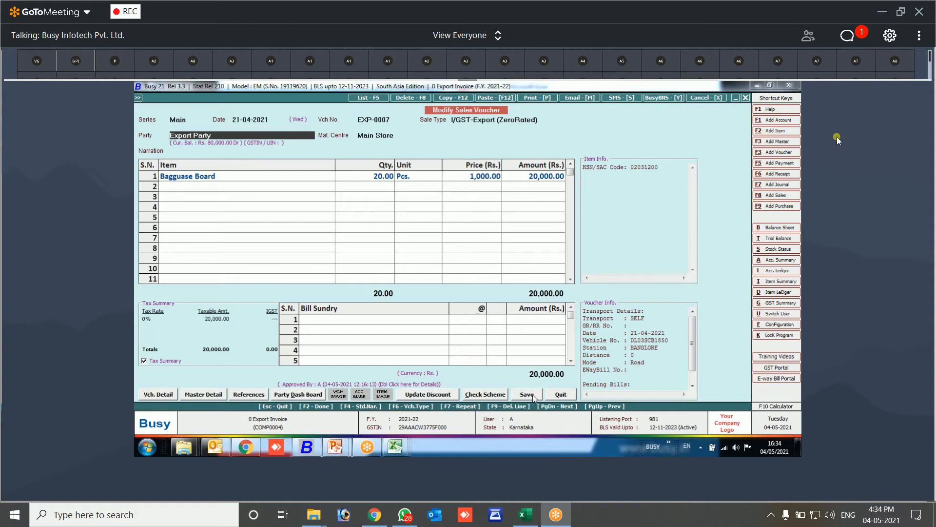
click(526, 394)
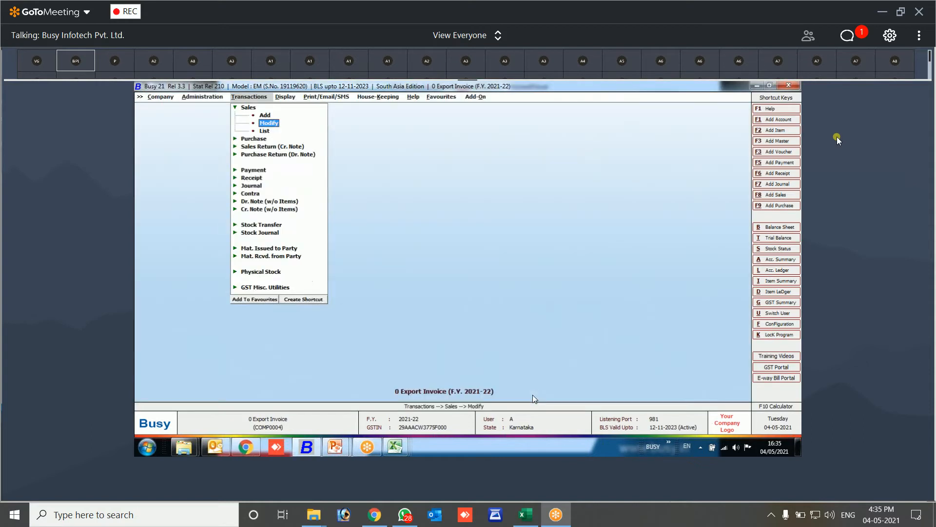
- Browse the GST Returns reports to GSTR-3B, open it, and switch to the E-Way Bill presentation slide
key(Right)
key(Return)
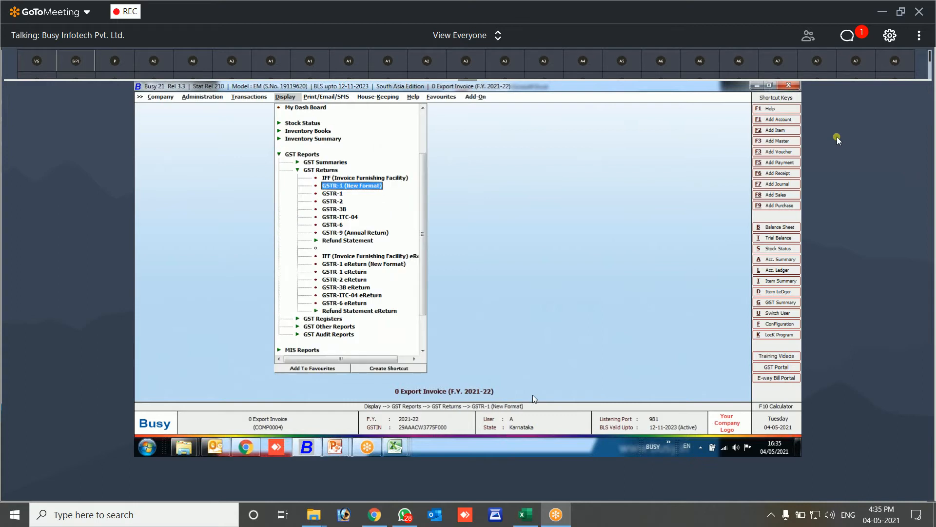
key(Down)
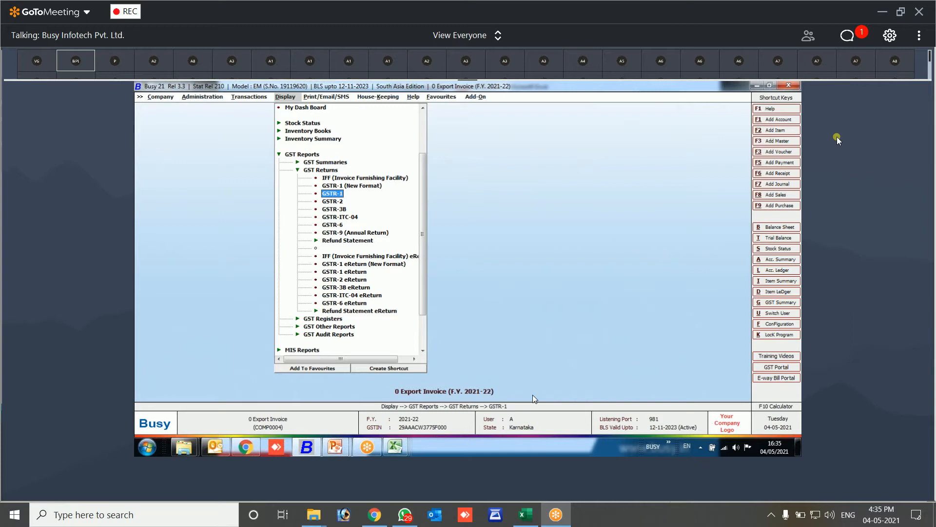
key(Down)
key(Down)
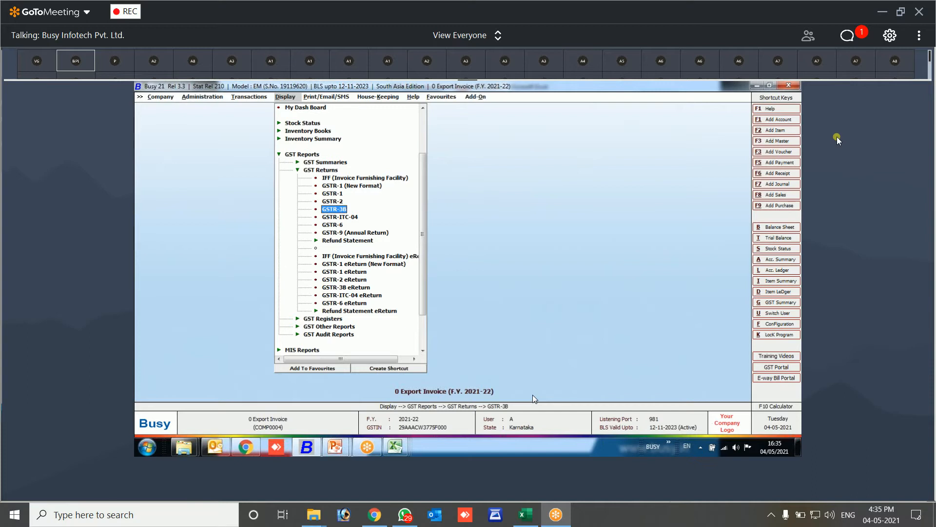
key(Return)
key(alt+Tab)
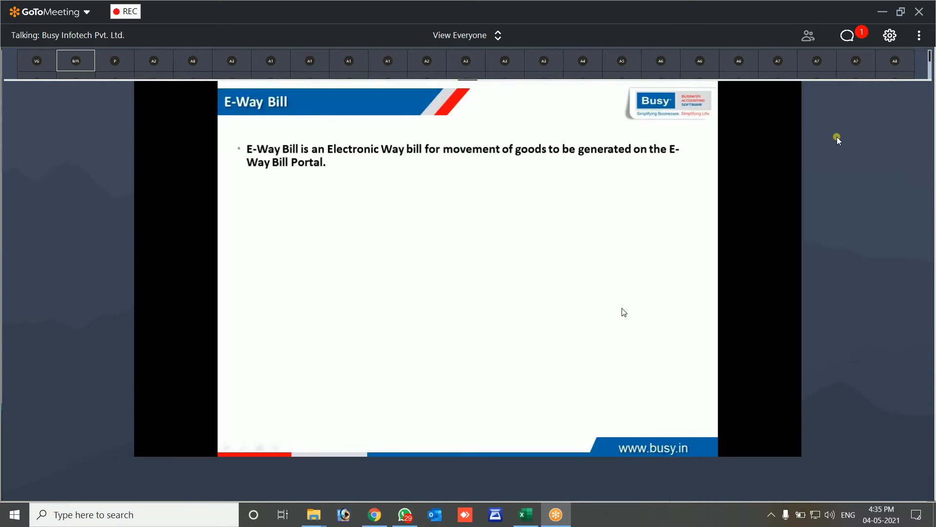
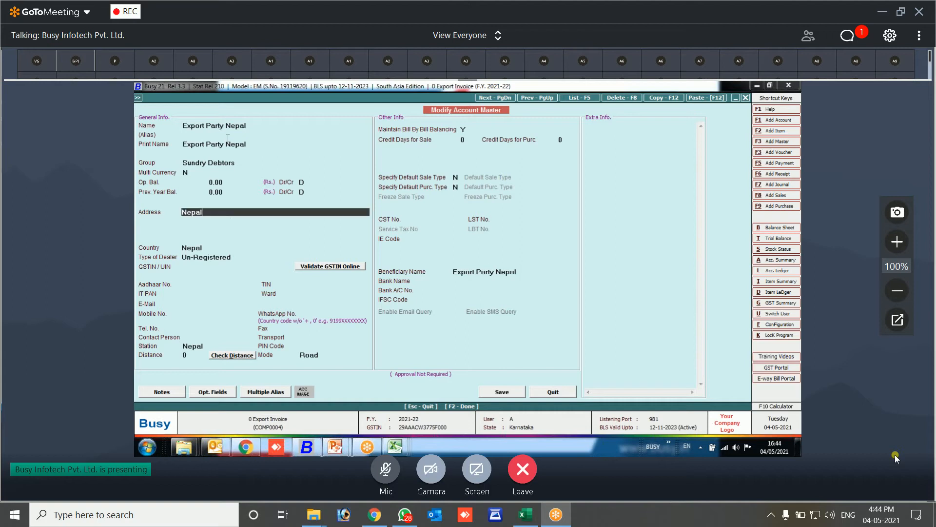
- Check the station and PIN code entries in the Export Party Nepal account master and return to the sales voucher
click(206, 347)
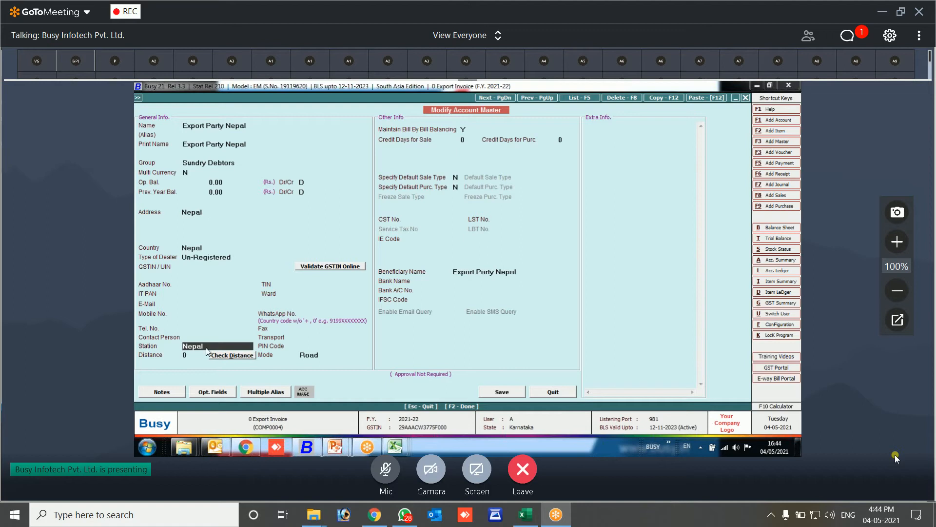
click(314, 346)
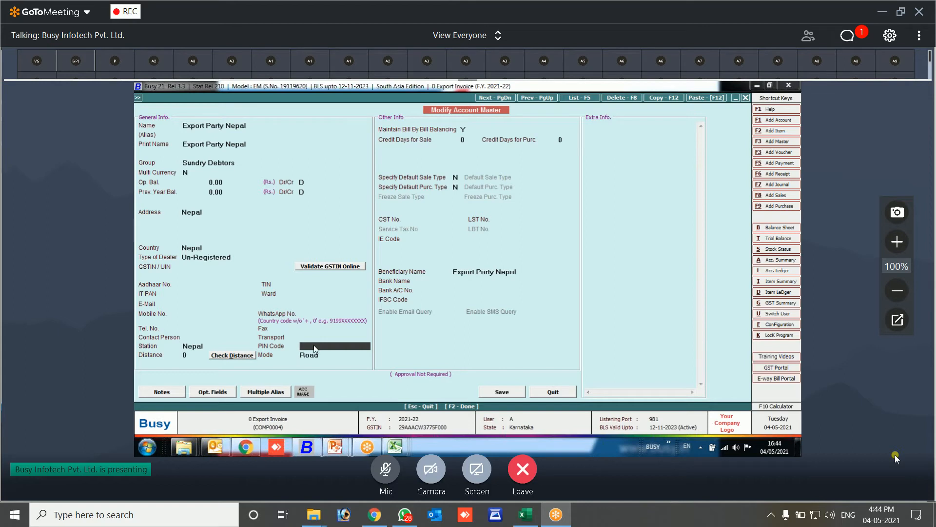
click(561, 394)
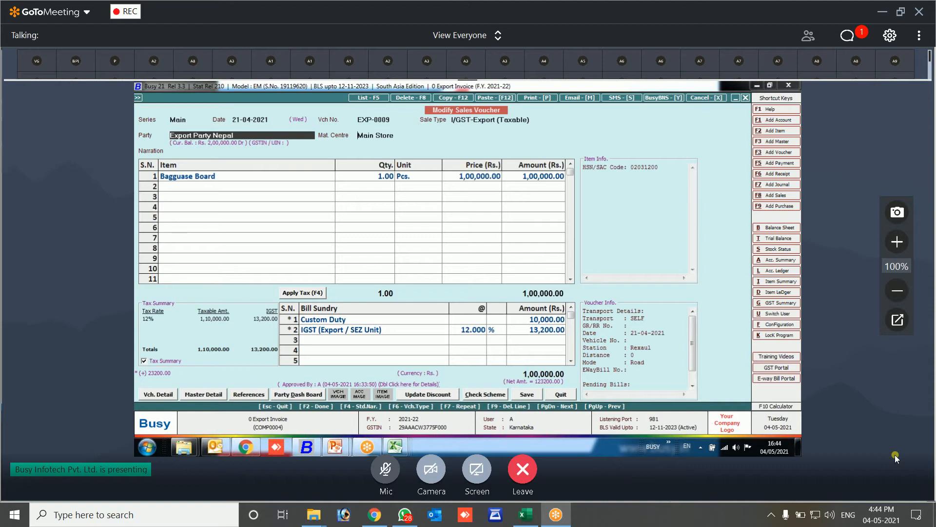
- In the party's billing/shipping details, set the GST Report Basis to Billing/Shipping Details and the type of dealer to Registered
key(Return)
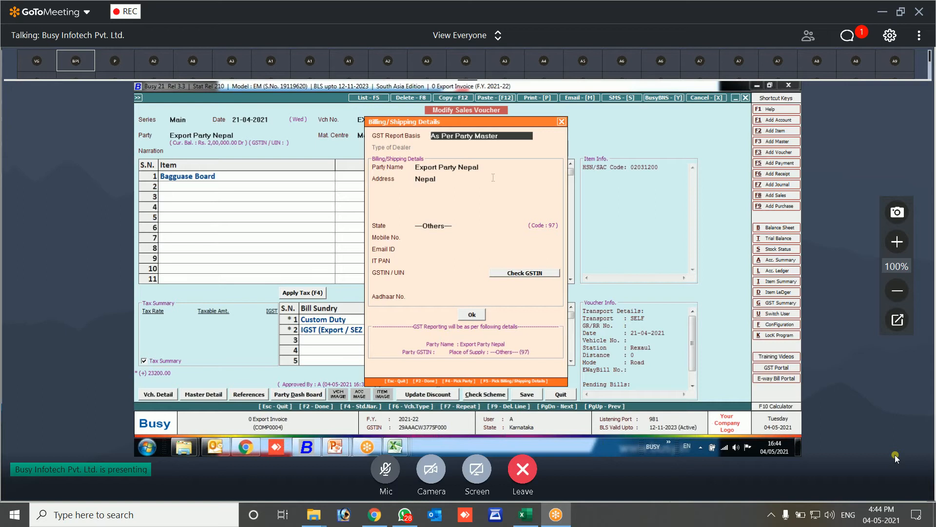
key(Return)
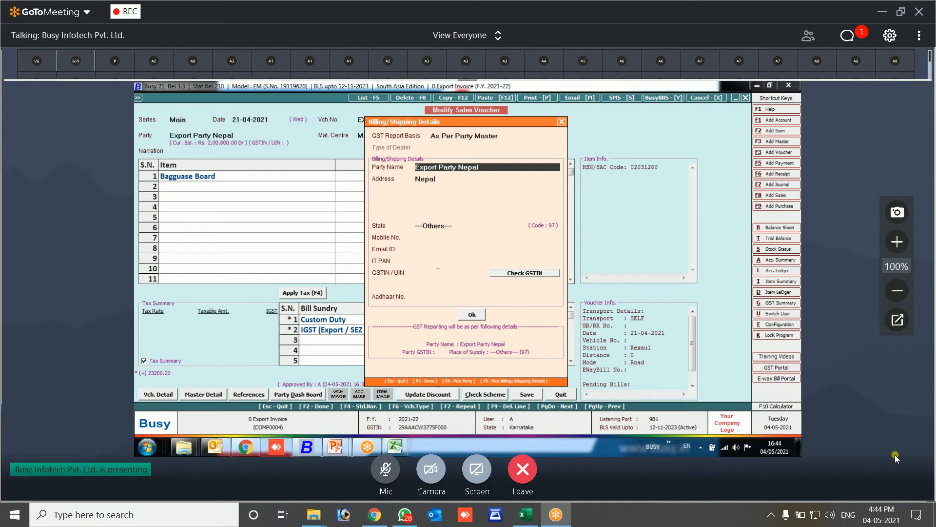
click(493, 138)
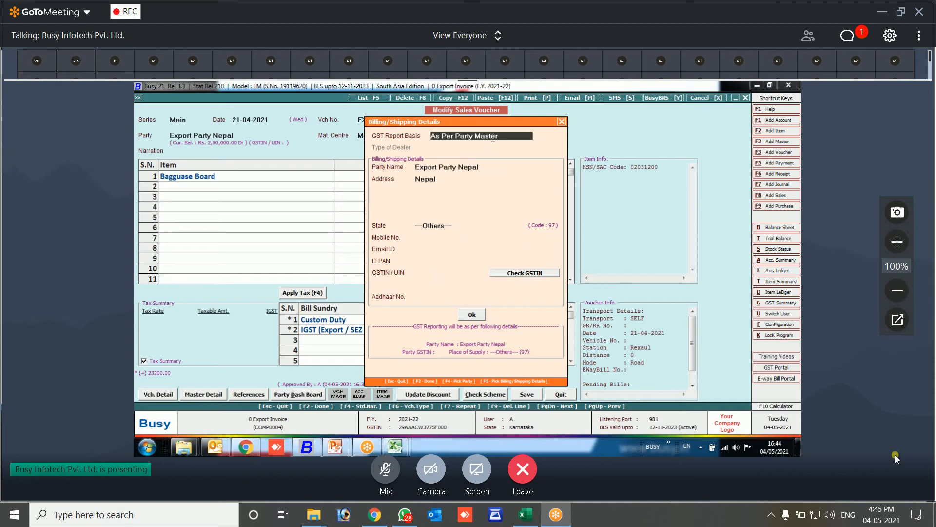
key(Down)
key(Return)
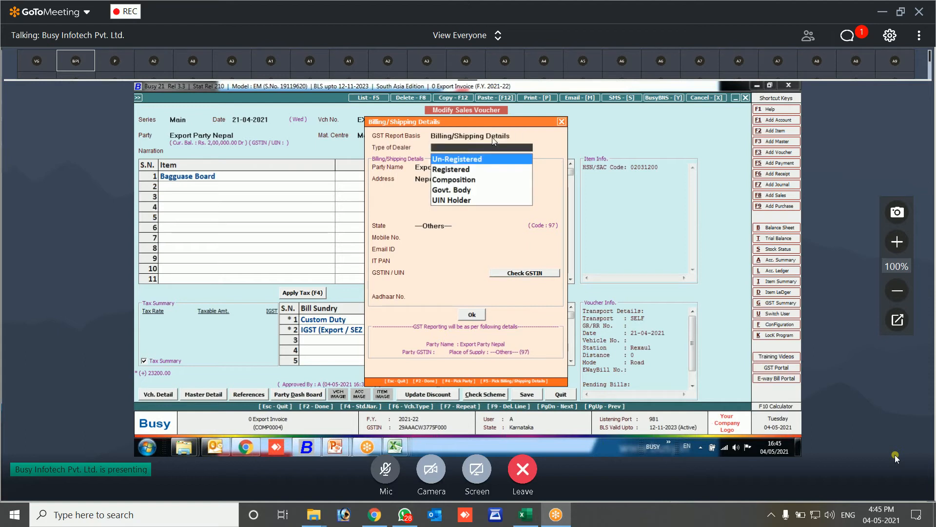
key(Down)
key(Return)
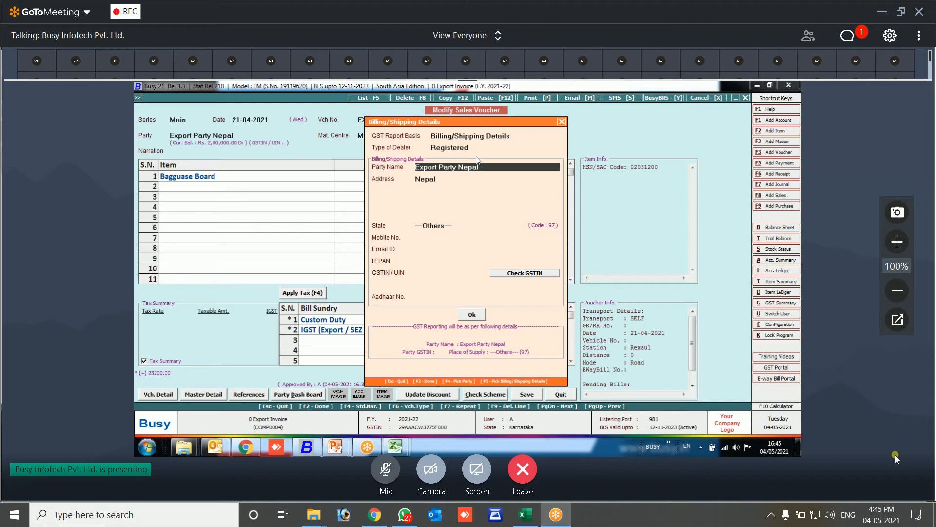
- Set the GST Report Basis to As Per Party Master and accept the billing/shipping details
click(471, 140)
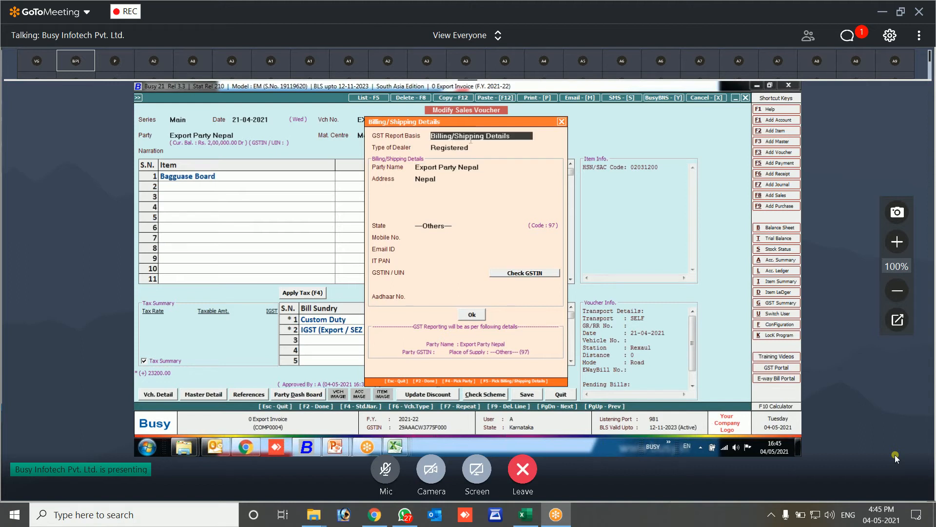
key(Up)
key(Return)
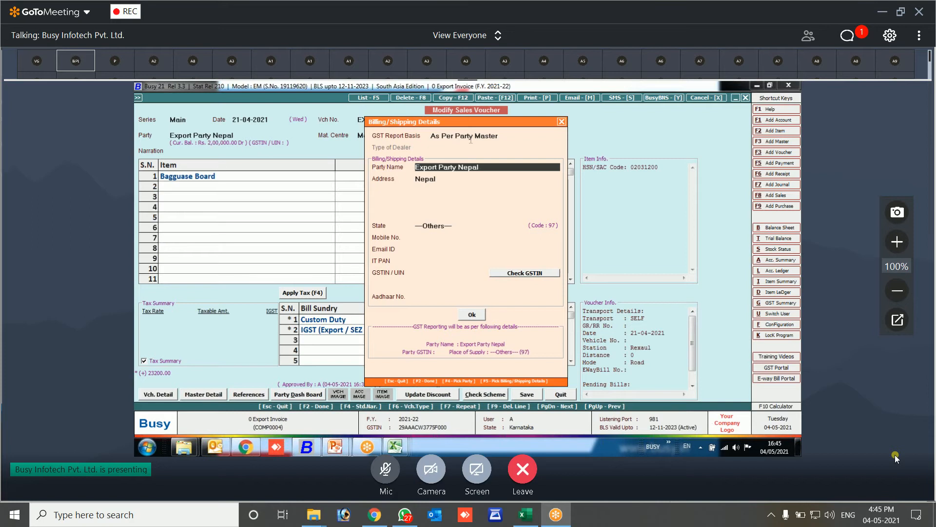
click(473, 315)
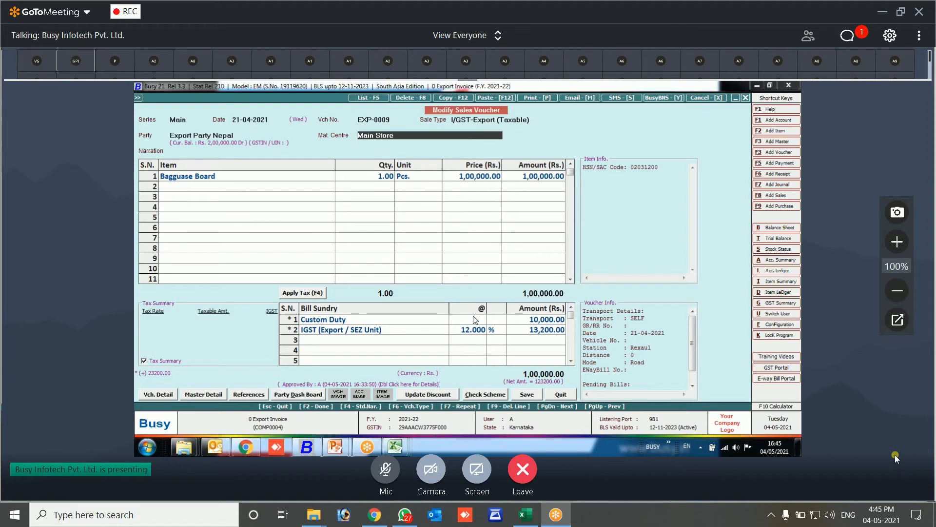
- Check port code INRXL8 in the export shipping bill details, review the port address list, and accept the shipping bill details
key(Return)
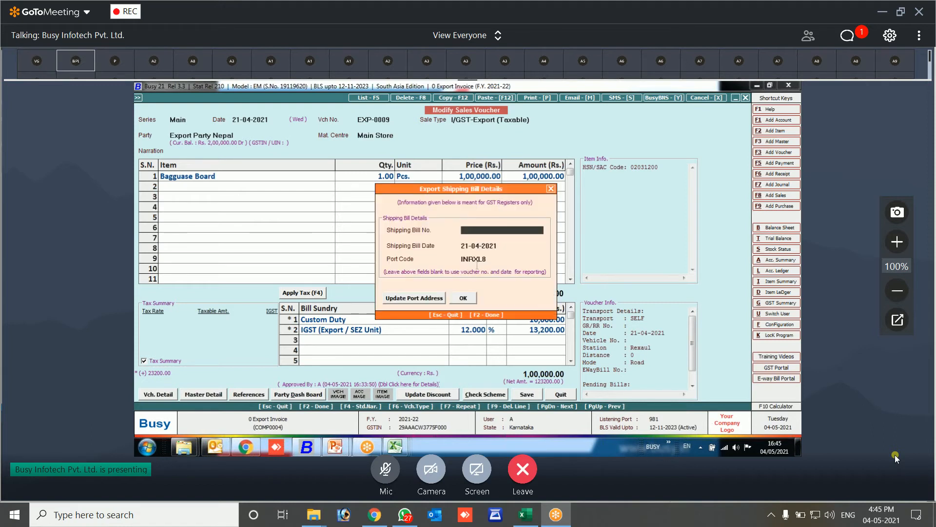
click(478, 262)
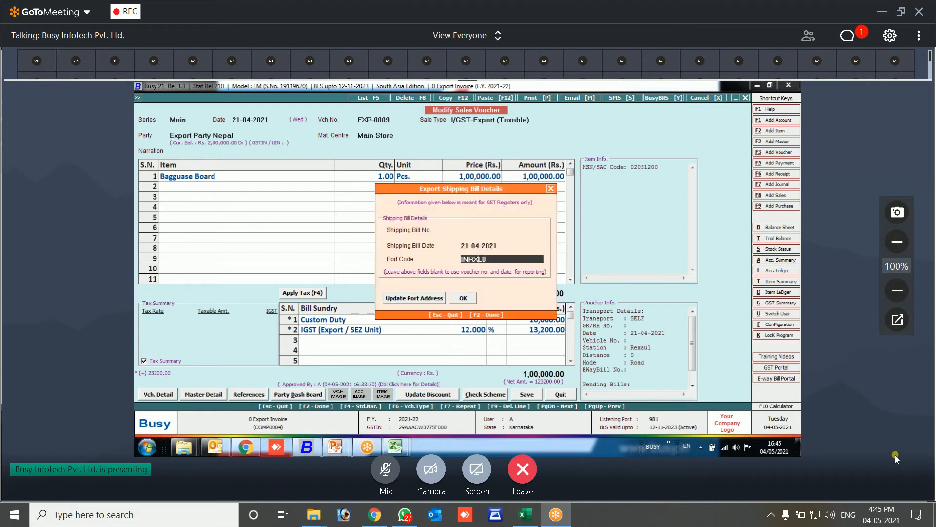
click(415, 298)
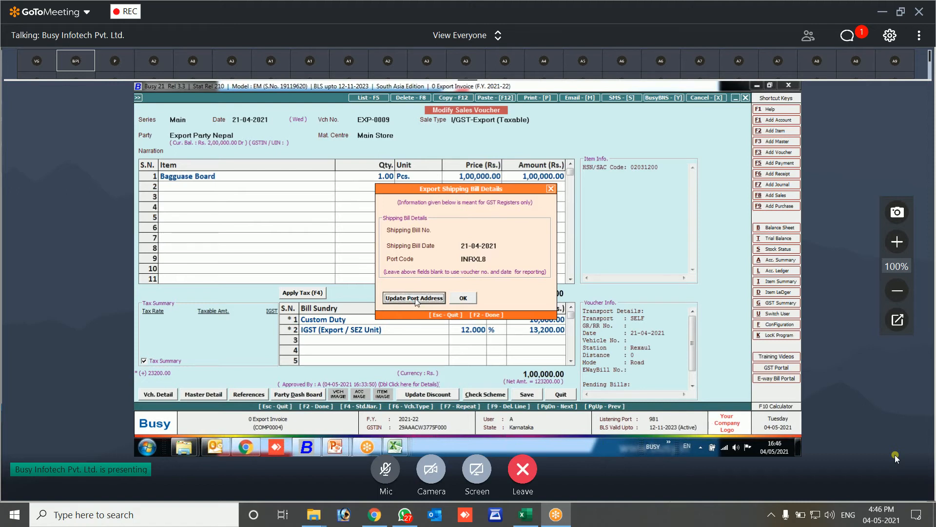
click(415, 298)
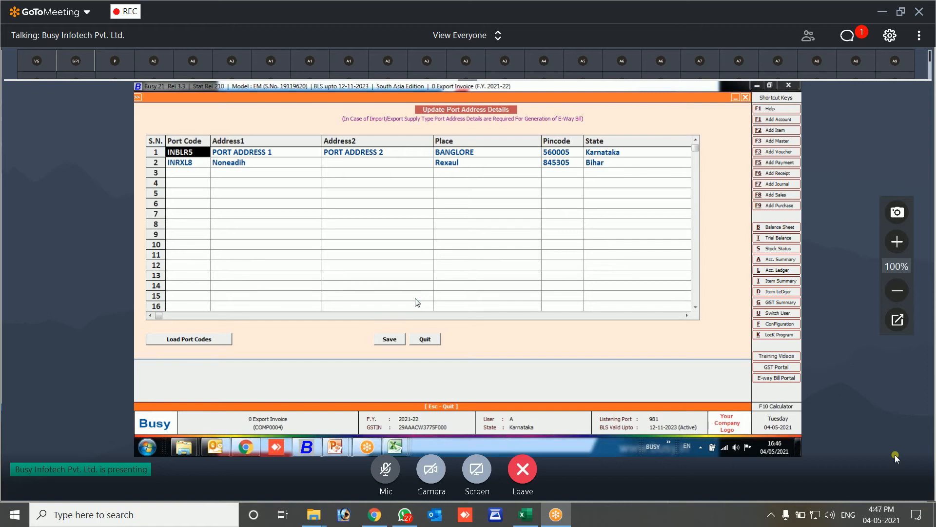
key(Escape)
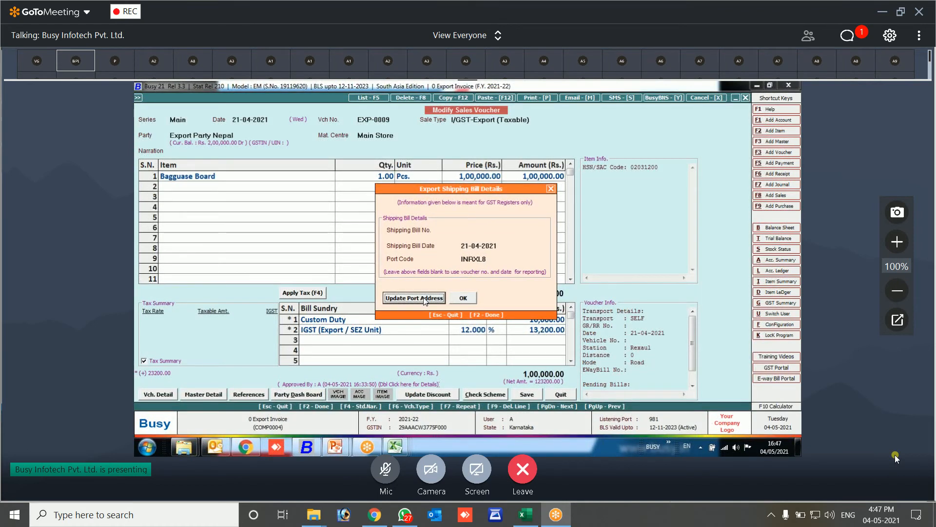
click(463, 297)
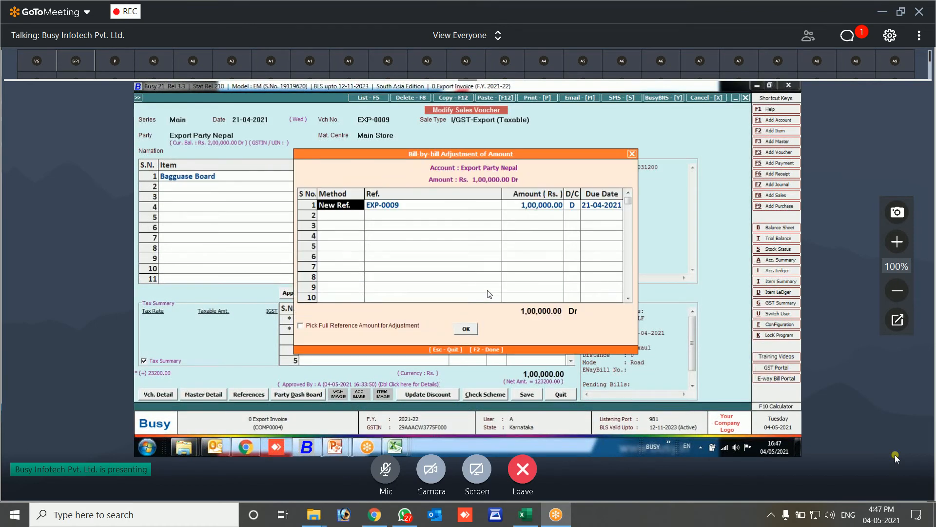
- Accept the bill-by-bill adjustment and complete the transport details with the vehicle number, distance 0 and transport mode Road
key(F2)
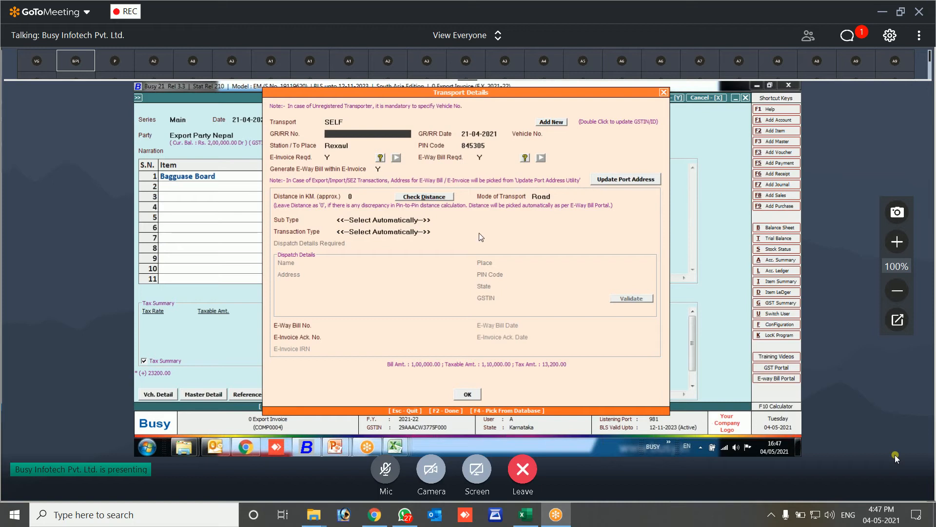
mouse_move(253, 445)
click(253, 444)
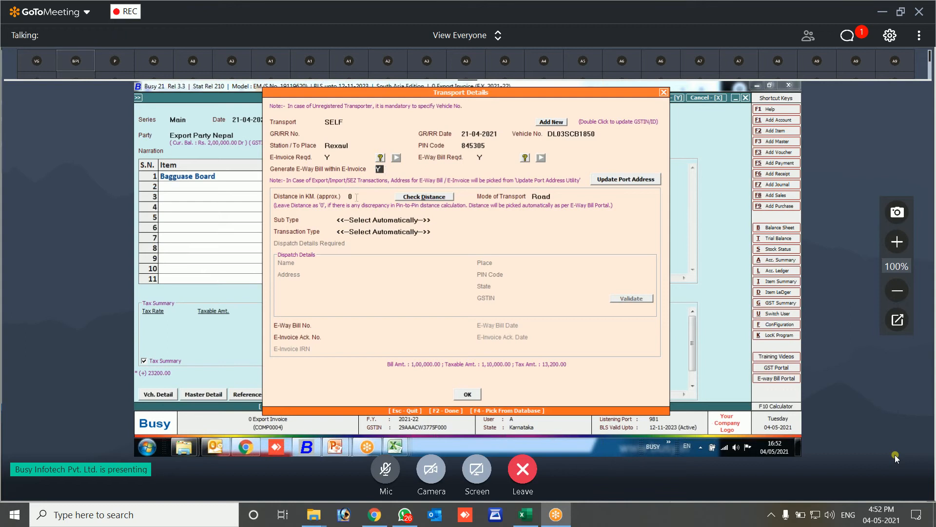
key(Return)
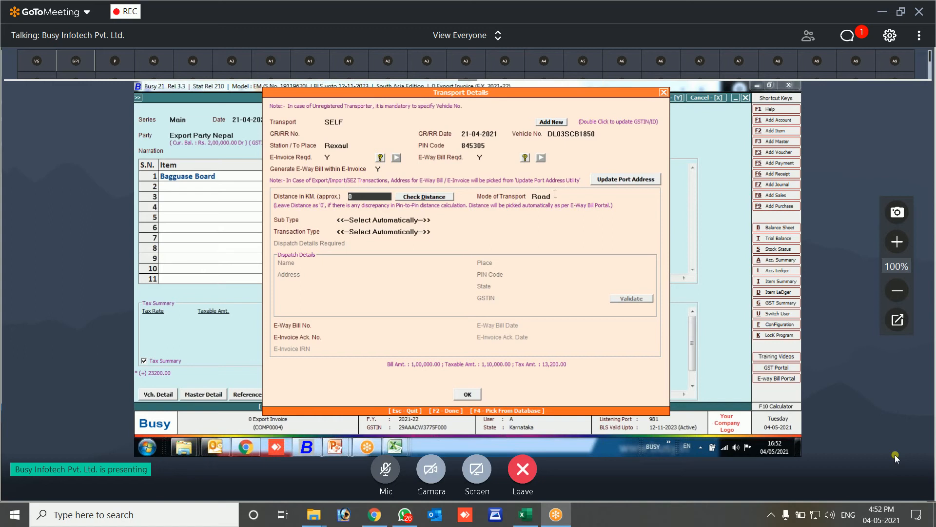
key(Return)
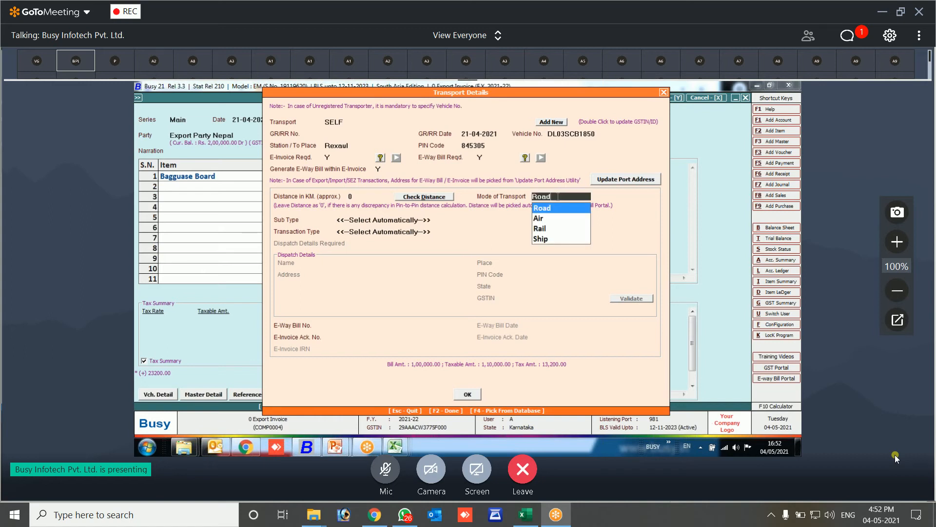
key(Return)
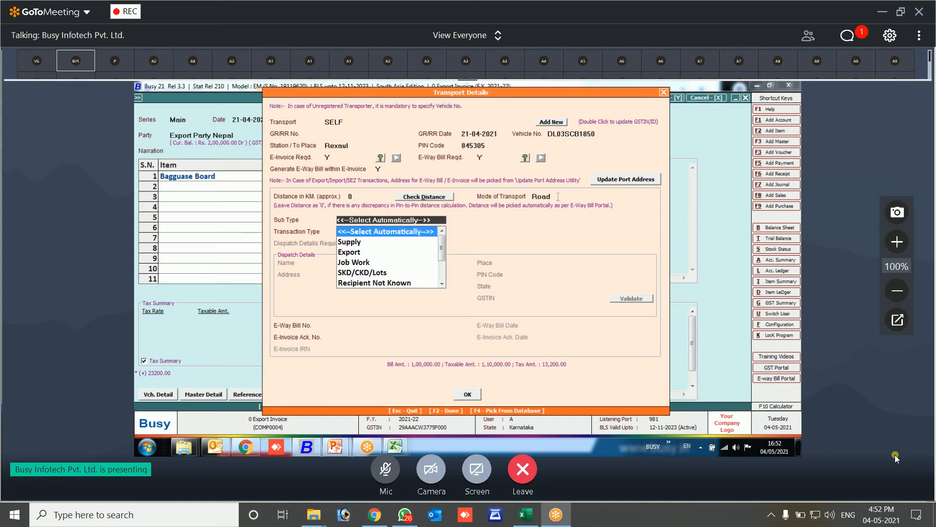
key(Return)
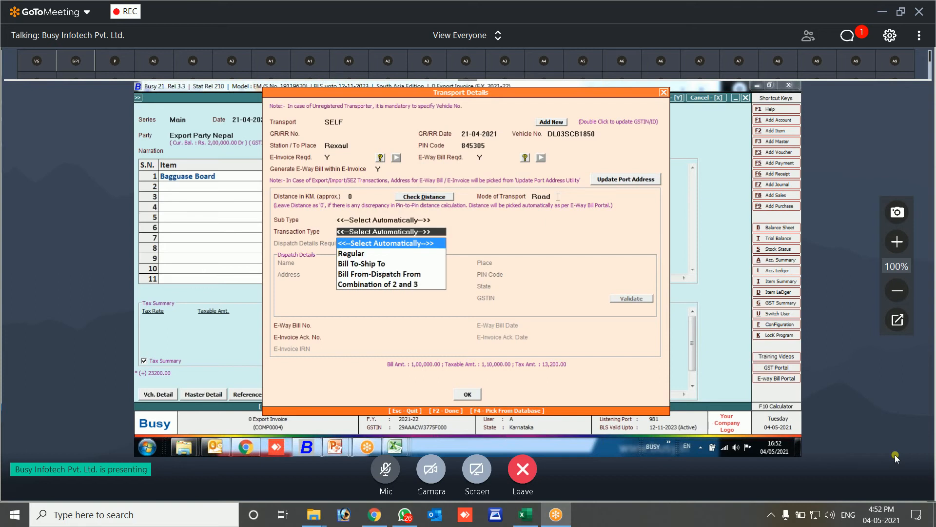
- Set the e-way bill Sub Type to Export and look through the Transaction Type options
click(436, 219)
key(Down)
key(Down)
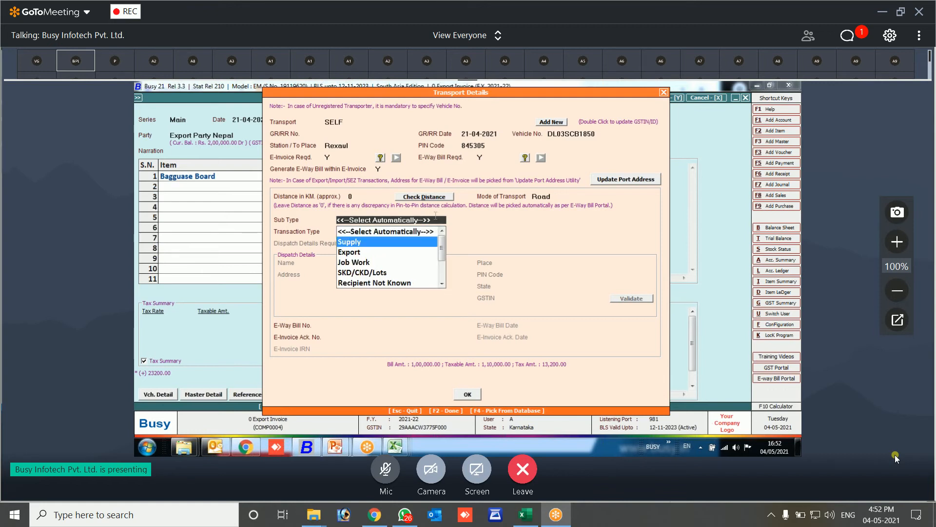
key(Return)
key(Down)
key(Down)
key(Down)
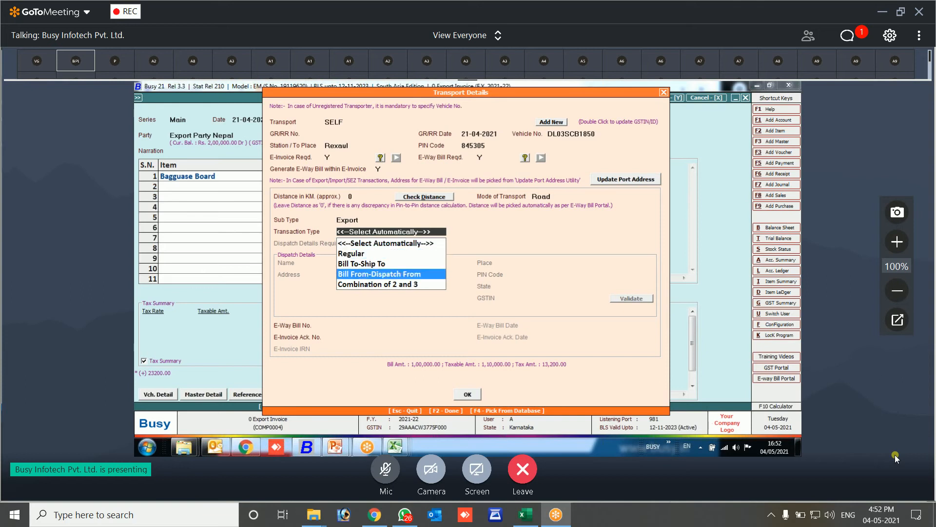
key(Up)
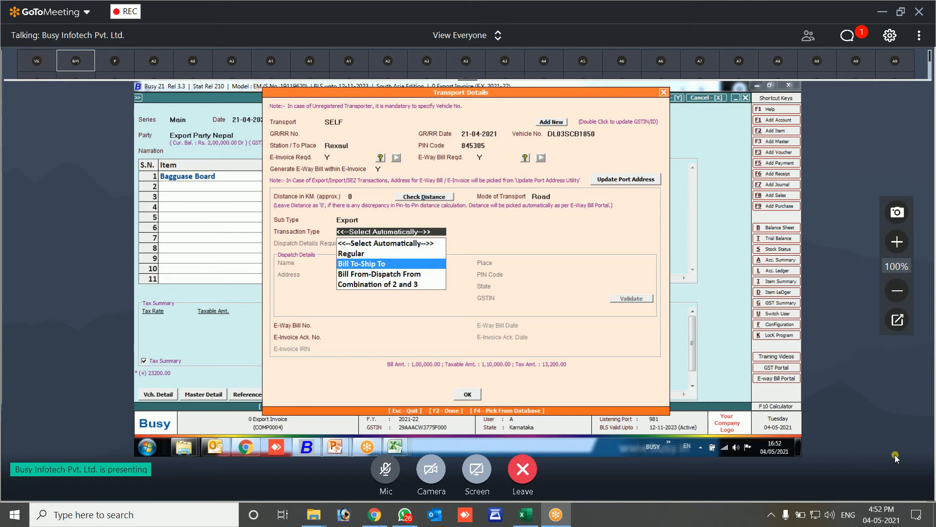
key(Up)
key(Up)
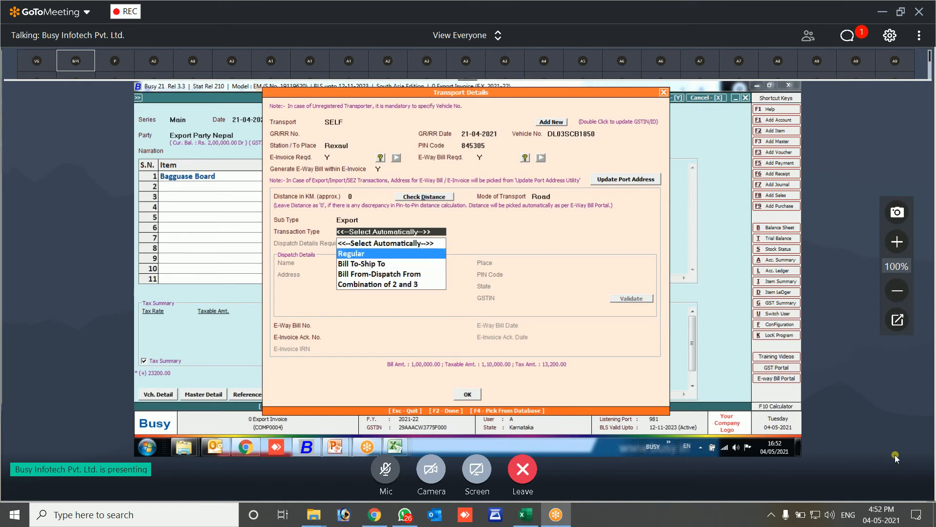
key(Return)
- Set the Sub Type to Select Automatically, leave the Transaction Type automatic, and accept the transport details
click(390, 220)
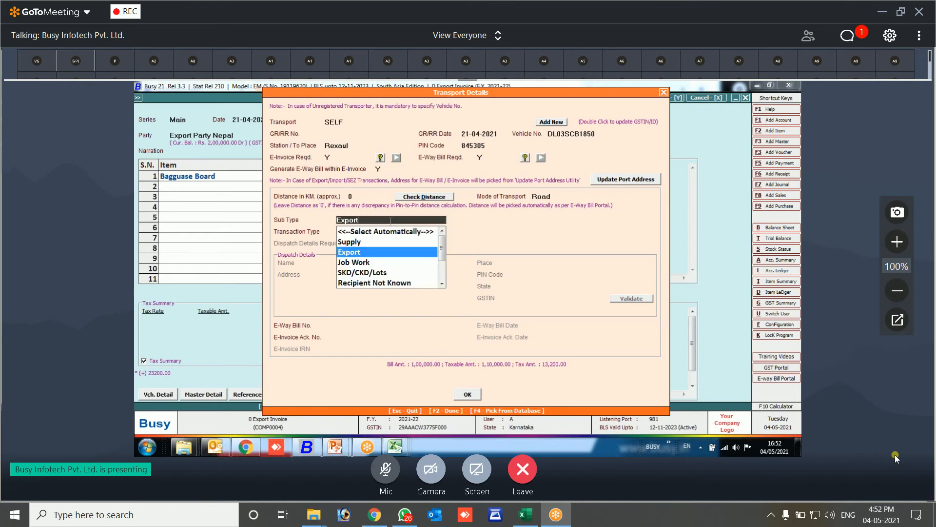
key(Up)
key(Up)
key(Return)
key(Return)
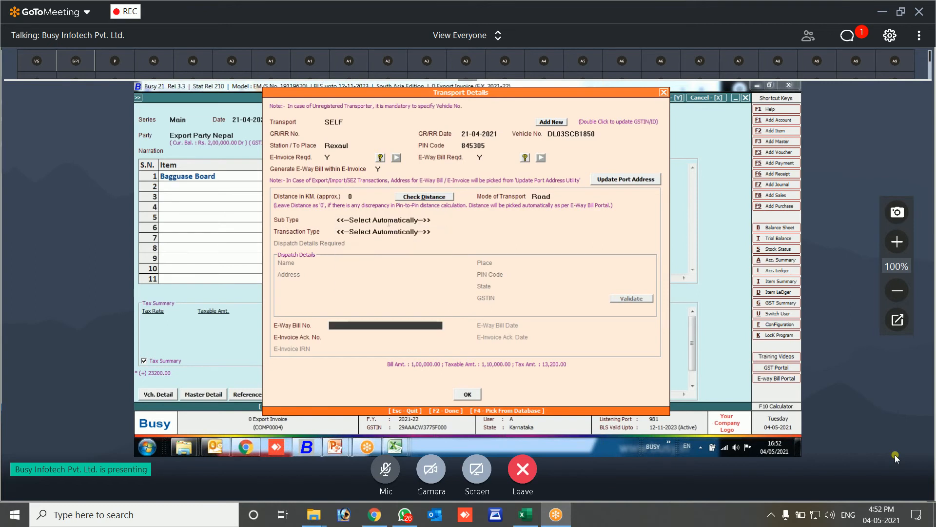
click(467, 395)
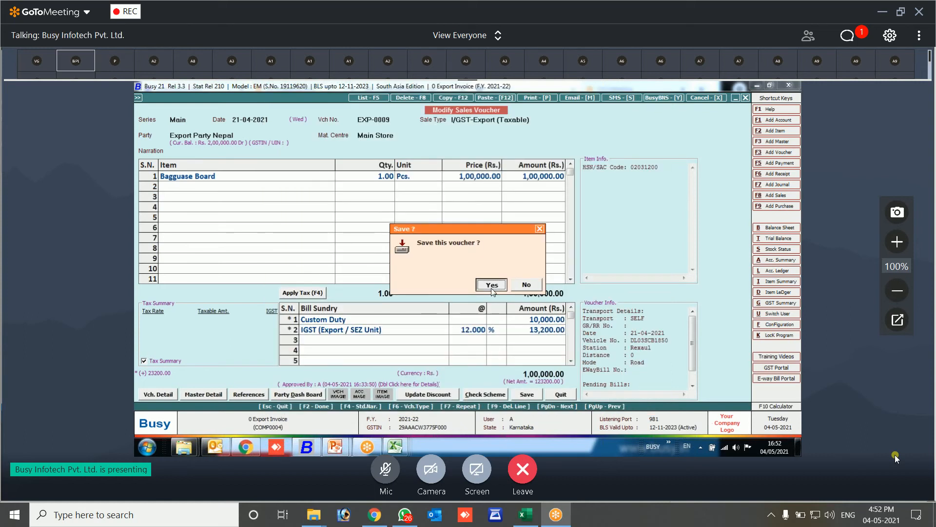
- Save the sales voucher and start automatic generation of the e-invoice with the E-Way Bill included
click(491, 284)
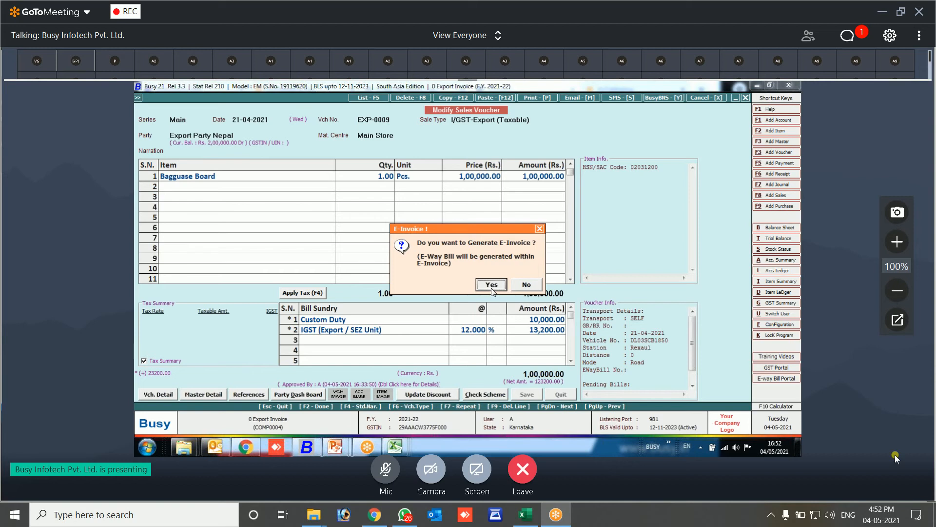
click(491, 287)
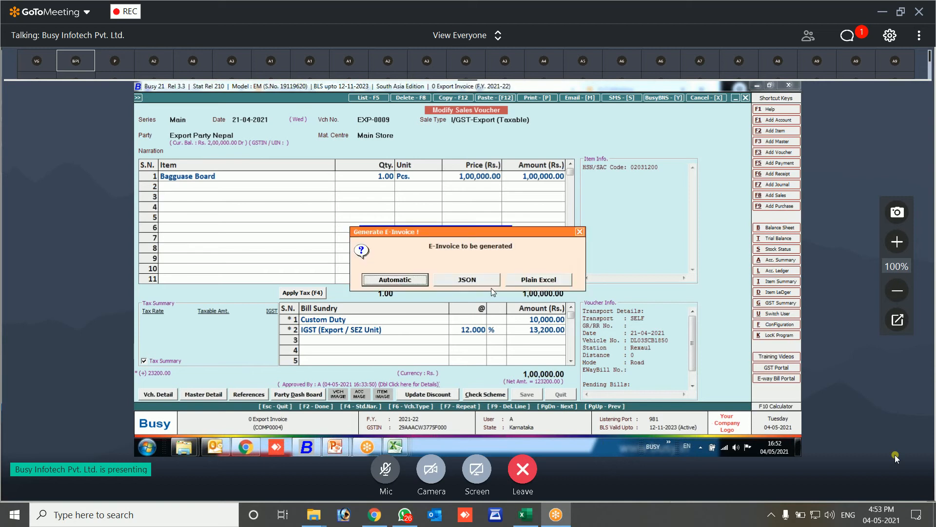
key(Return)
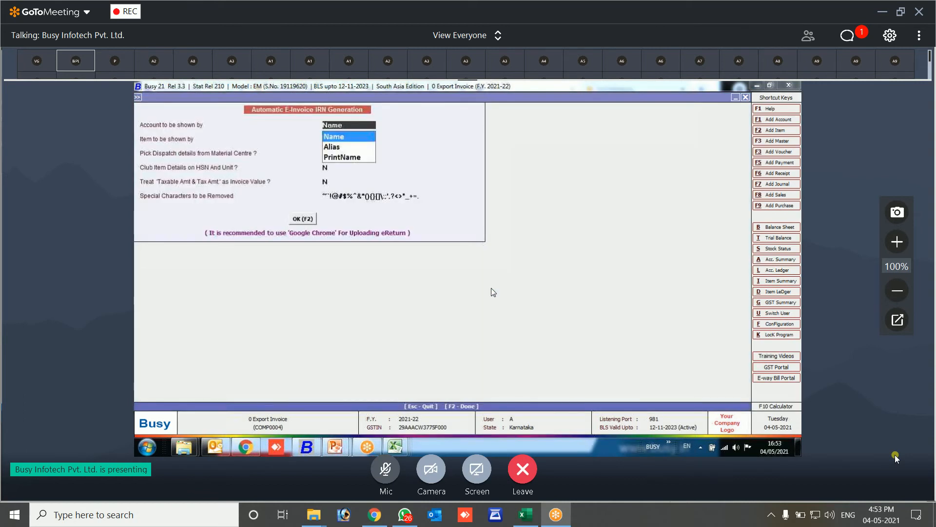
- Accept the IRN generation options with account and item shown by Name, and open the E-Invoice Details preview
key(Return)
key(Return)
key(Return)
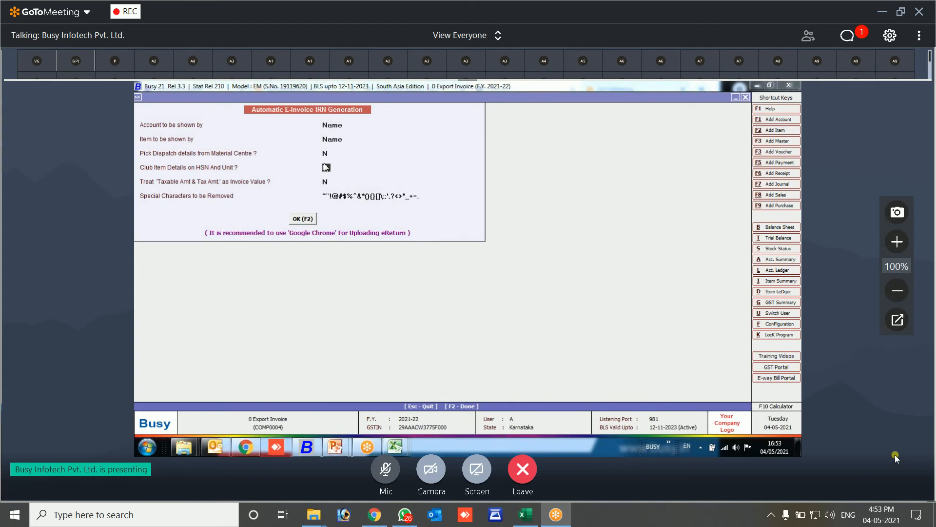
click(308, 221)
click(506, 281)
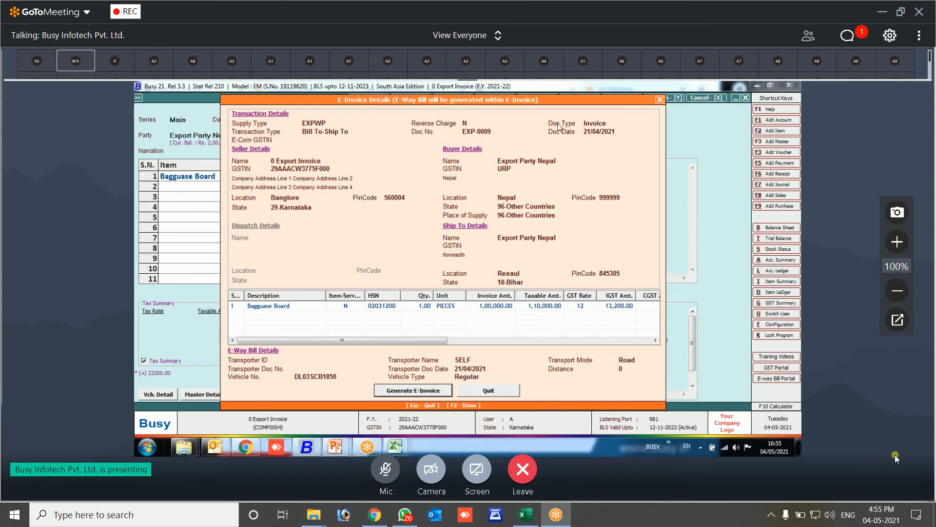
- Examine the item's tax, cess, other-amount and round-off columns in the e-invoice preview, and quit without generating
click(350, 340)
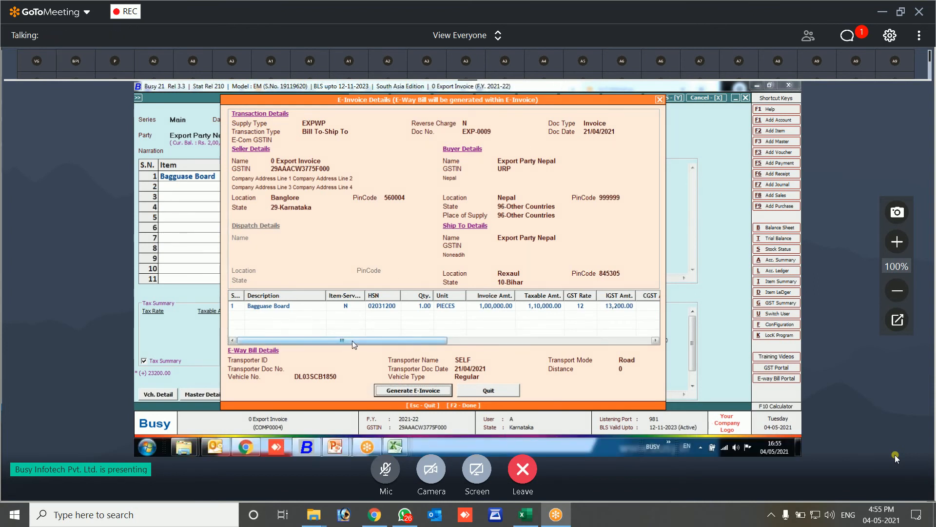
drag(352, 340, 412, 341)
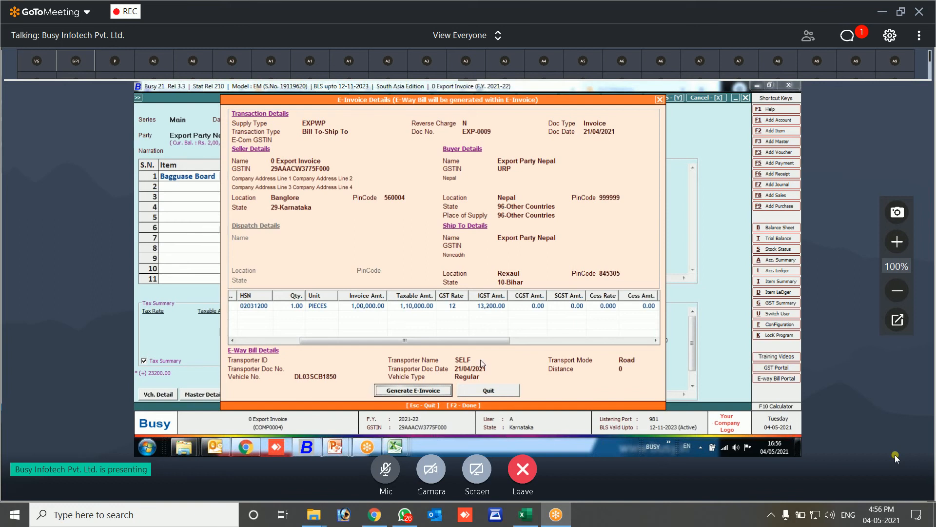
drag(470, 339, 625, 349)
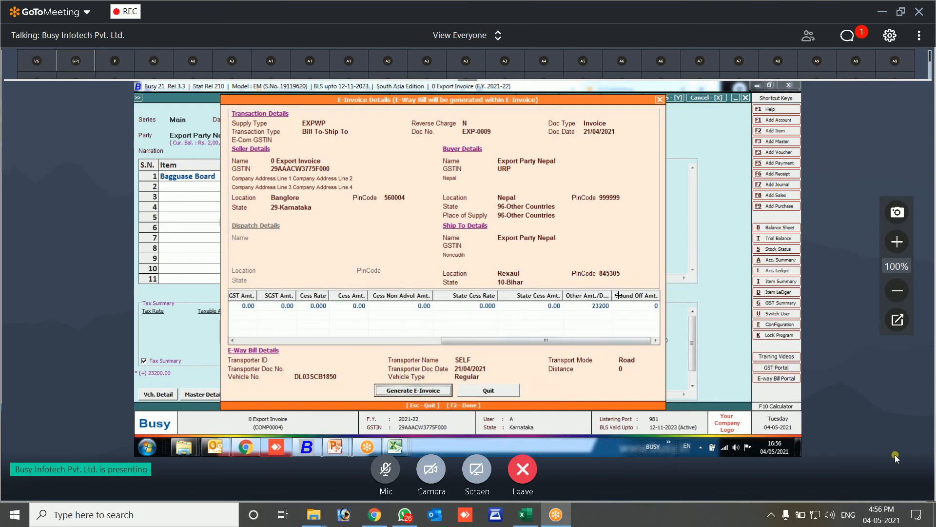
drag(612, 295, 625, 295)
click(618, 306)
drag(554, 345, 437, 342)
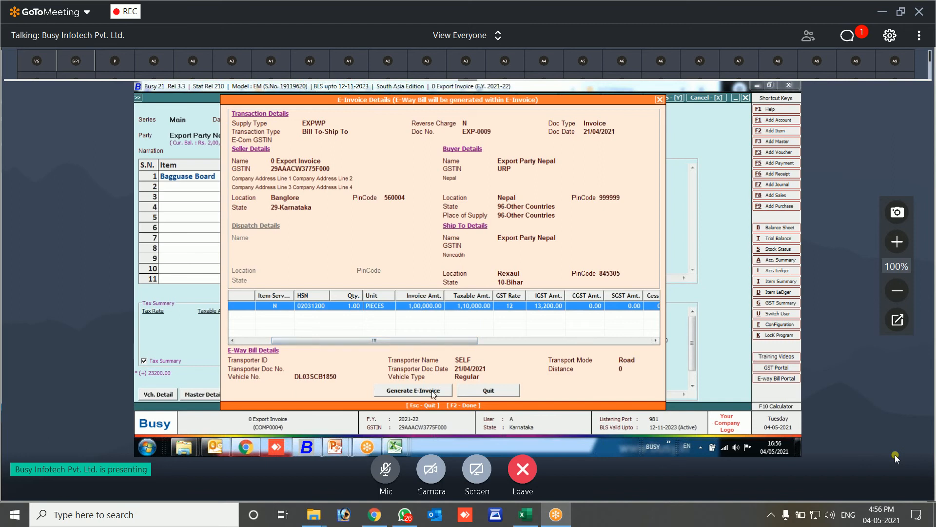
click(487, 391)
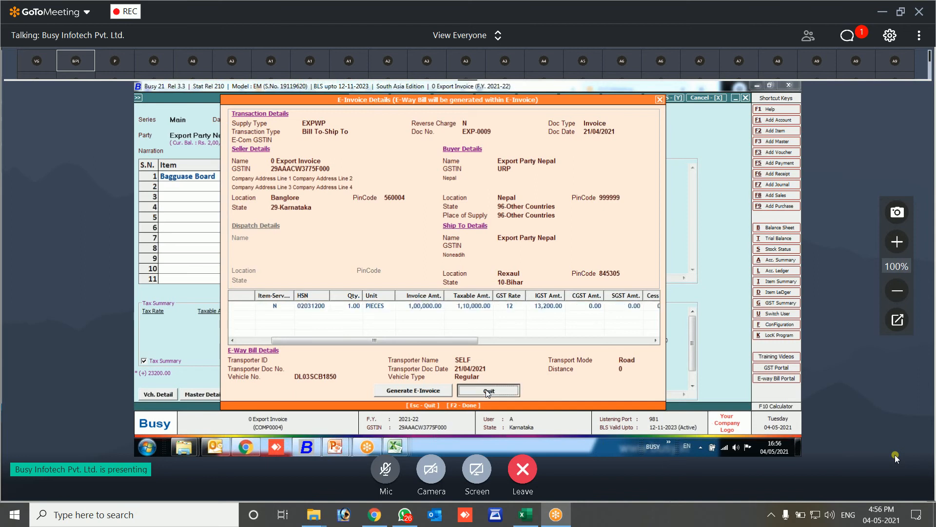
- Switch to the running PowerPoint slide show of the Export presentation
click(336, 447)
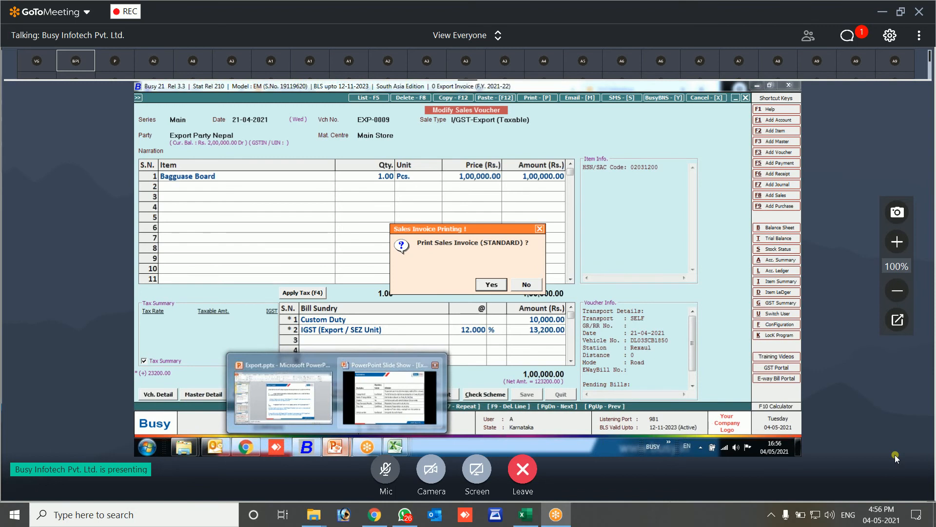
click(389, 397)
click(390, 397)
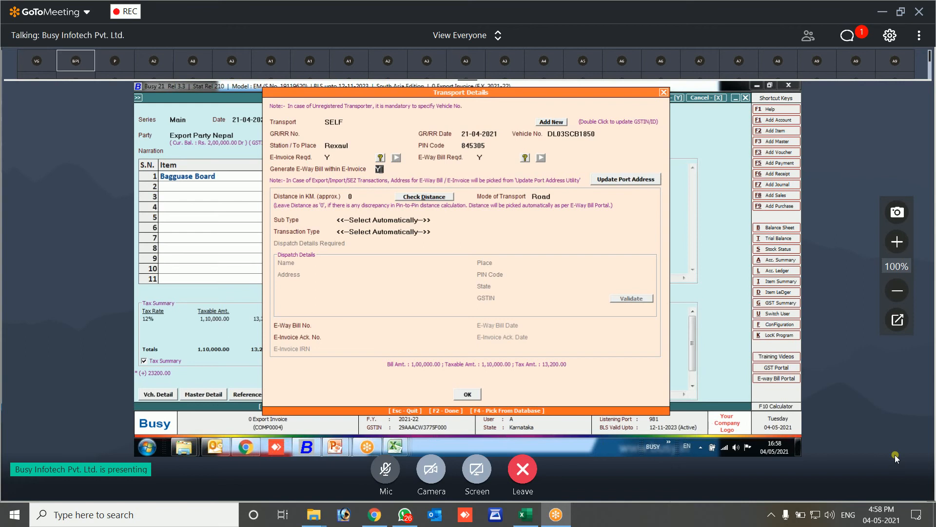
- Set Generate E-Way Bill within E-Invoice to N in the transport details, and return it to Y
click(327, 158)
text(N)
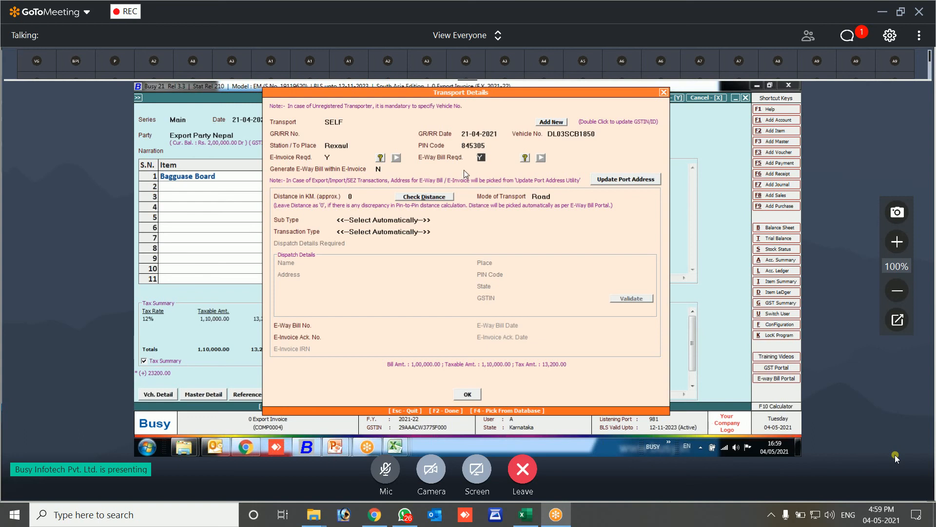
key(Return)
text(Y)
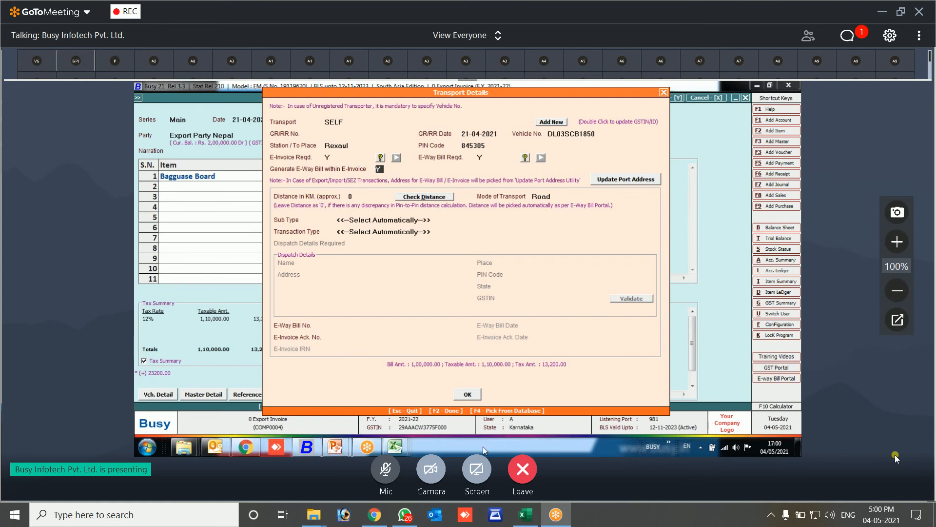
- Accept the transport details, save the sales voucher, and choose automatic generation of the e-invoice including the E-Way Bill
click(471, 395)
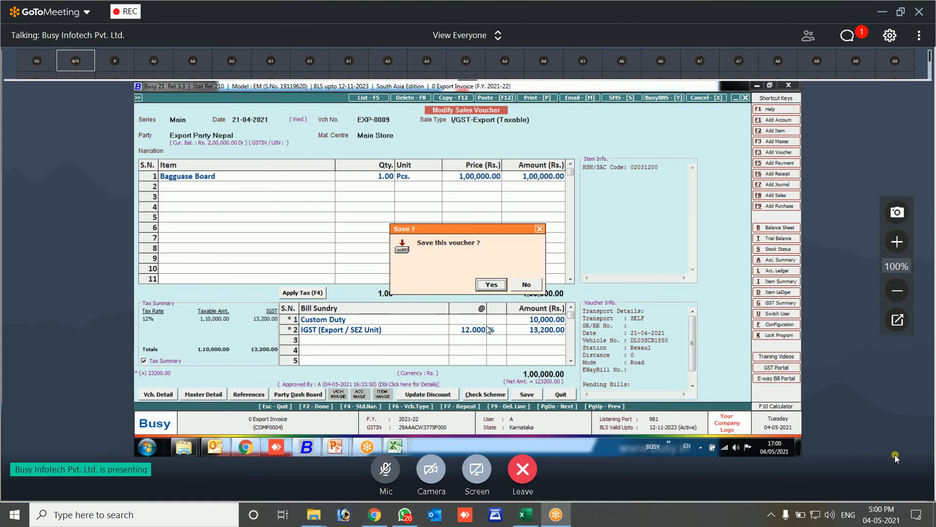
key(Return)
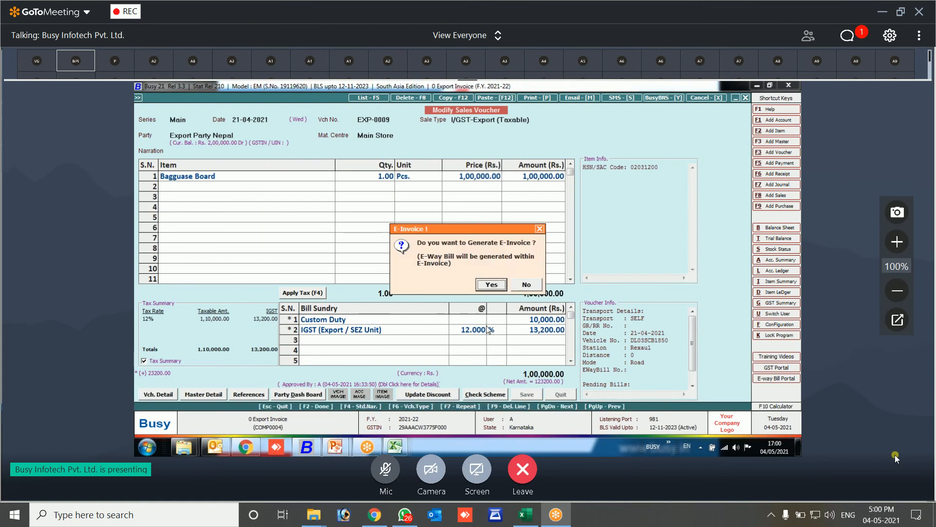
key(Return)
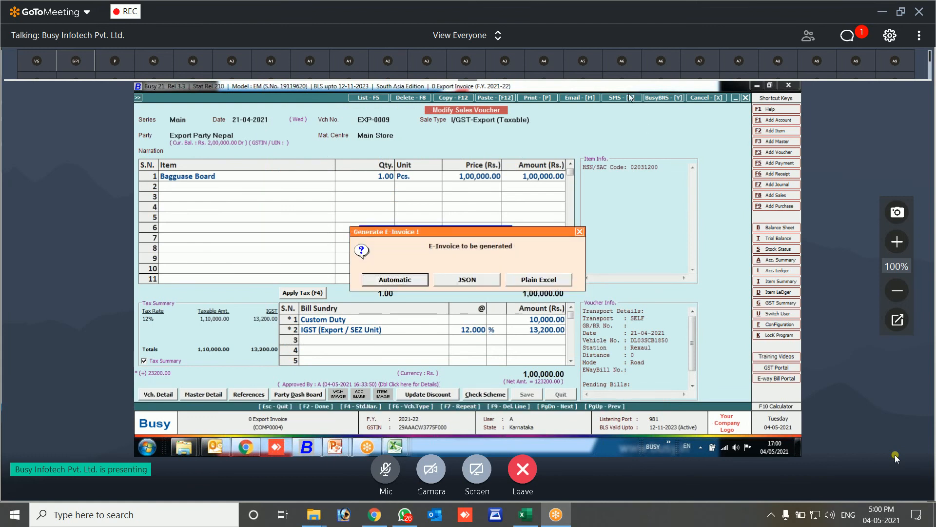
click(414, 281)
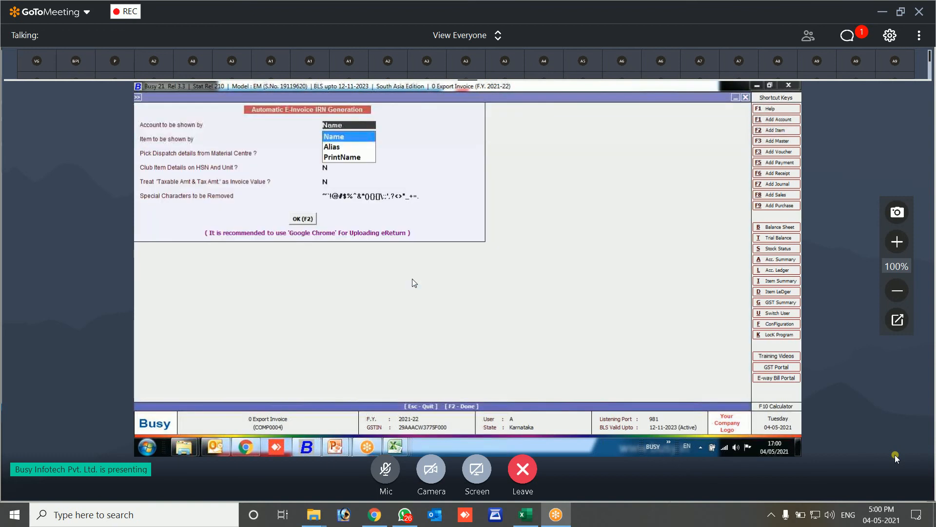
- Accept the IRN generation options and generate the e-invoice with its E-Way Bill using the sandbox credentials
click(304, 218)
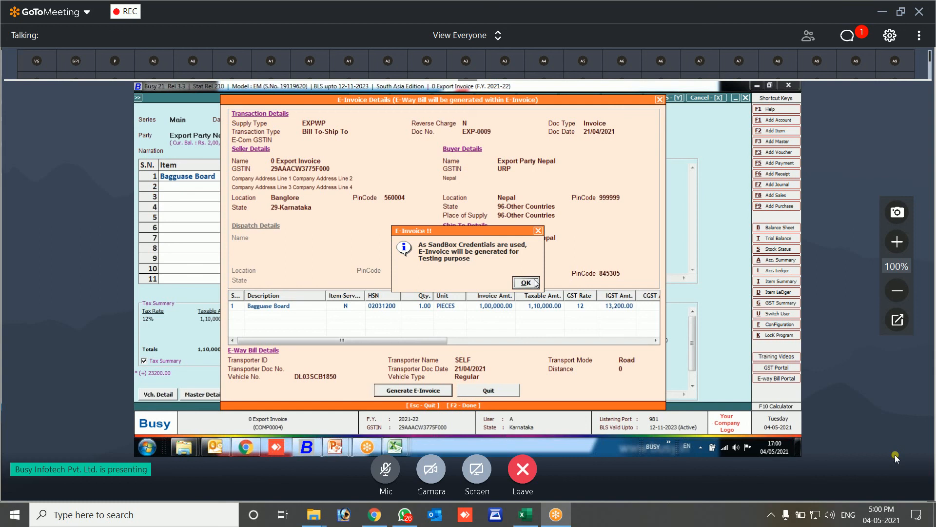
click(526, 283)
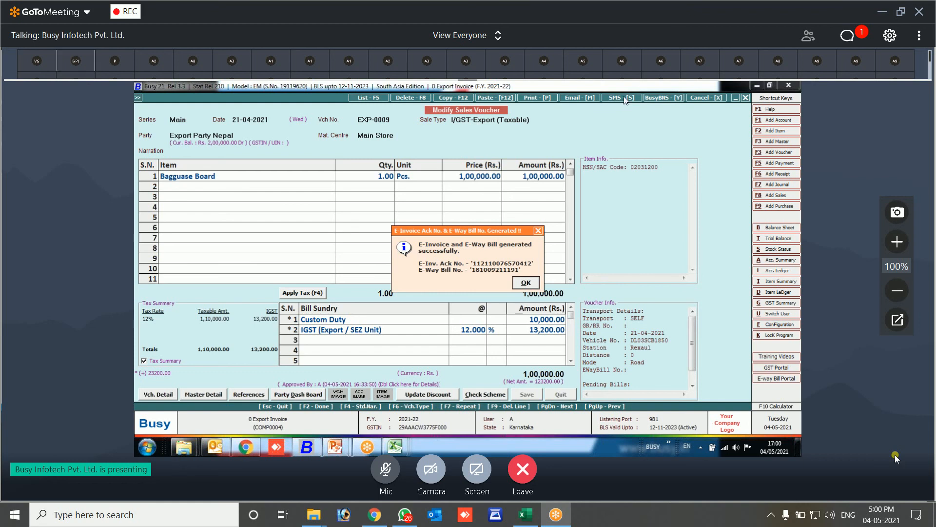
click(531, 282)
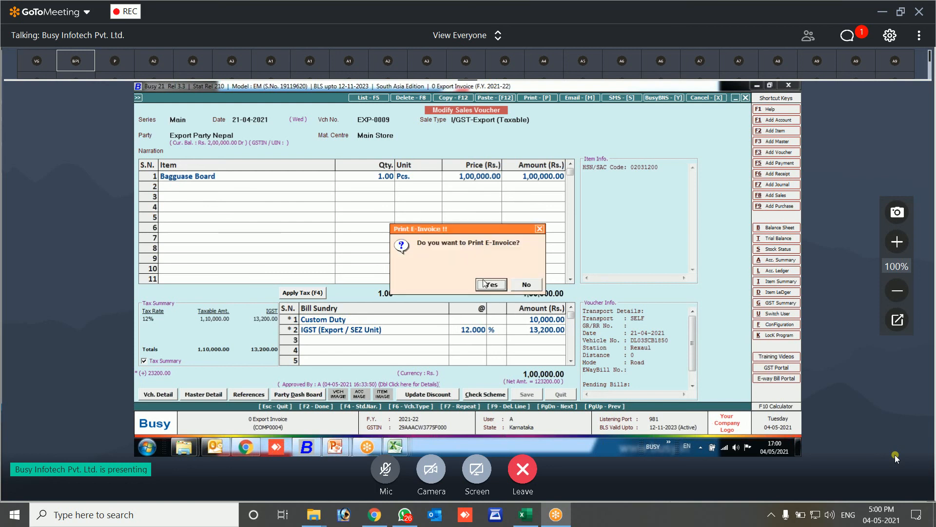
- Print the e-invoice to PDF and review its e-invoice, transaction and party details
click(491, 285)
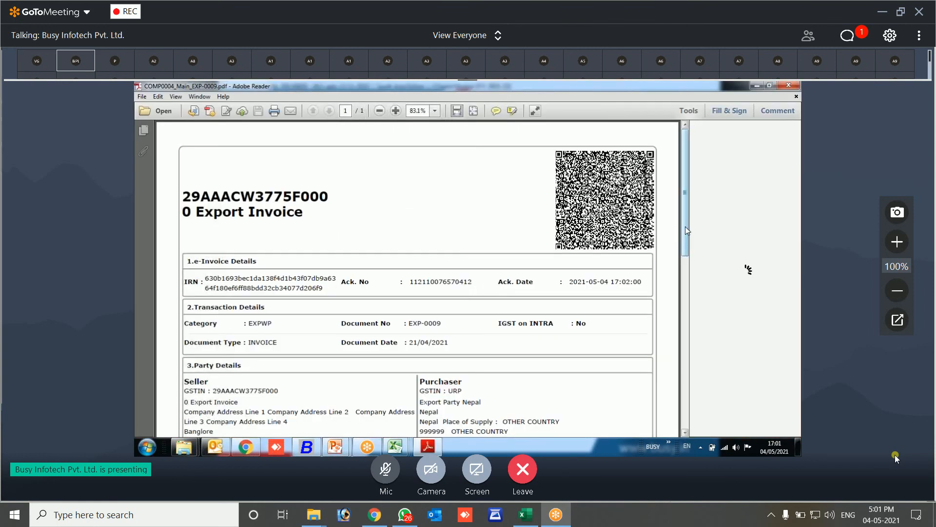
scroll(686, 229, down, 1)
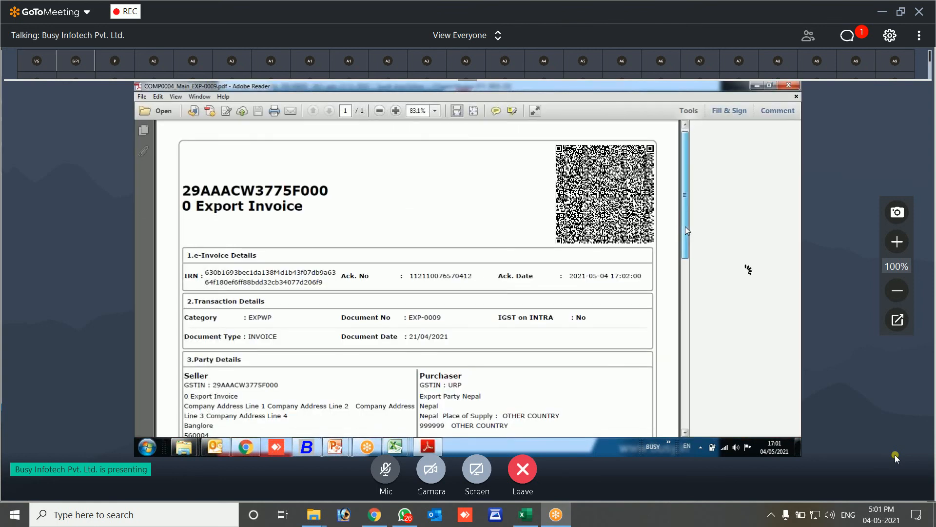
scroll(686, 227, down, 1)
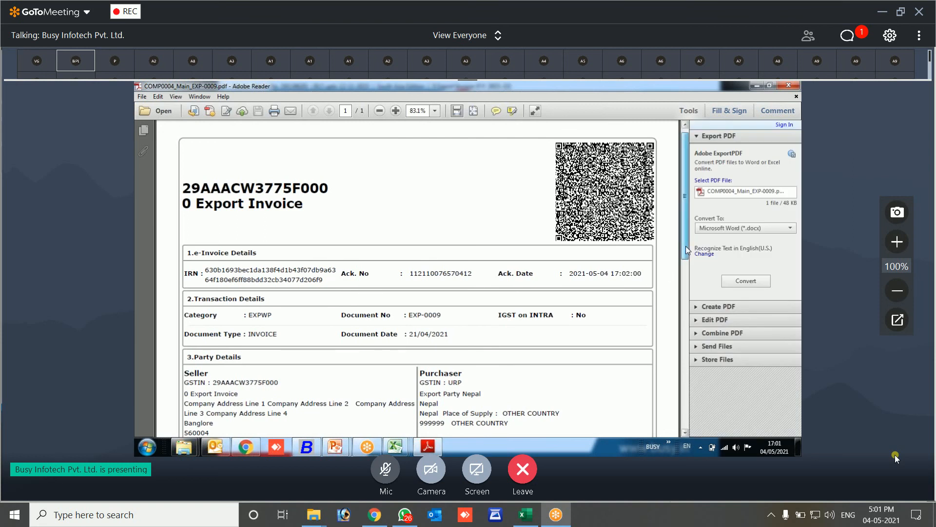
scroll(687, 250, down, 2)
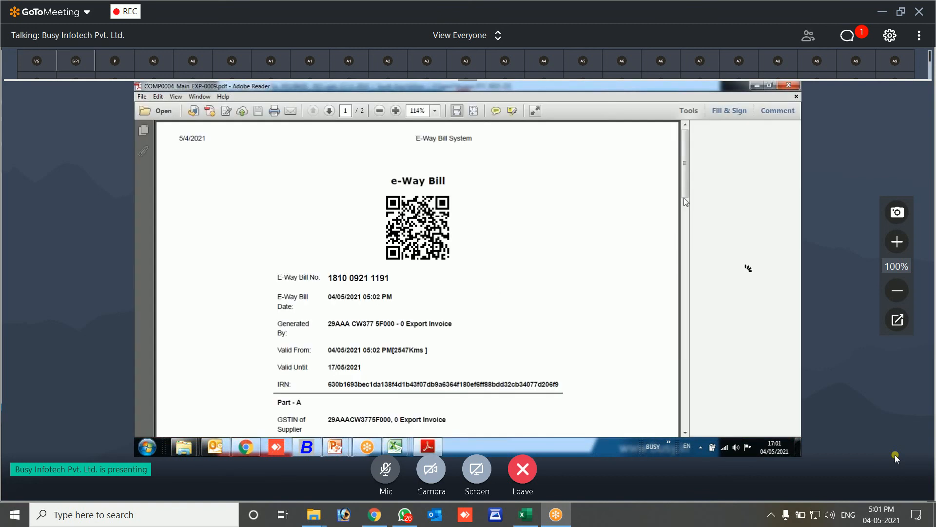
- Examine the printed E-Way Bill's IRN, Part A and Part B details, and close the PDF
drag(686, 201, 686, 224)
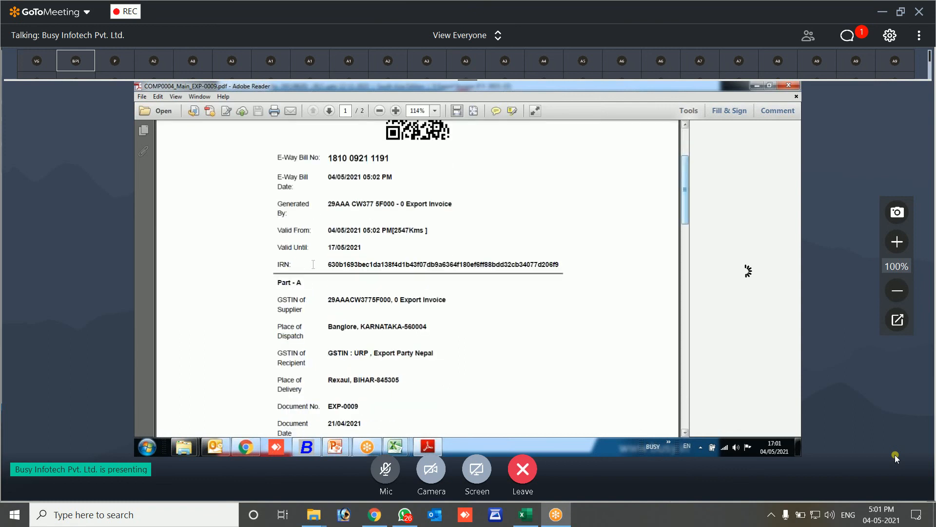
drag(559, 264, 297, 264)
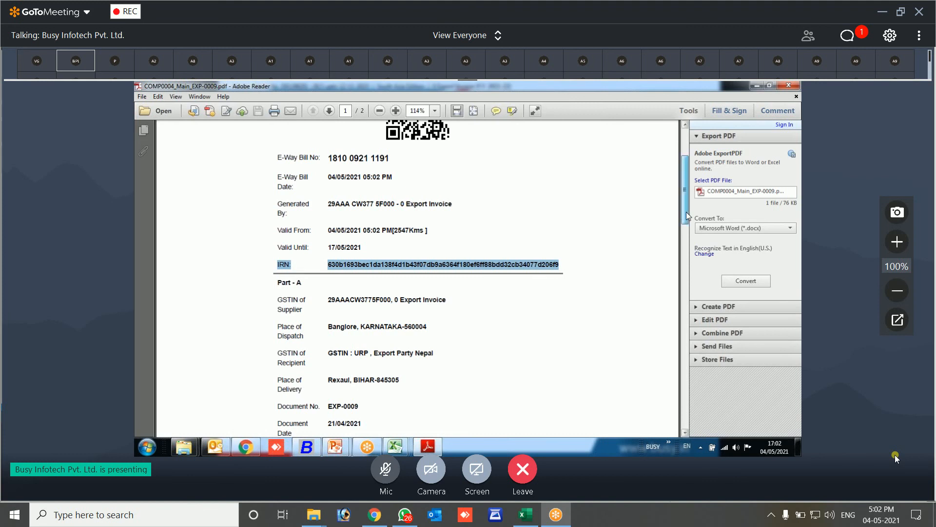
scroll(686, 242, down, 1)
scroll(686, 242, down, 5)
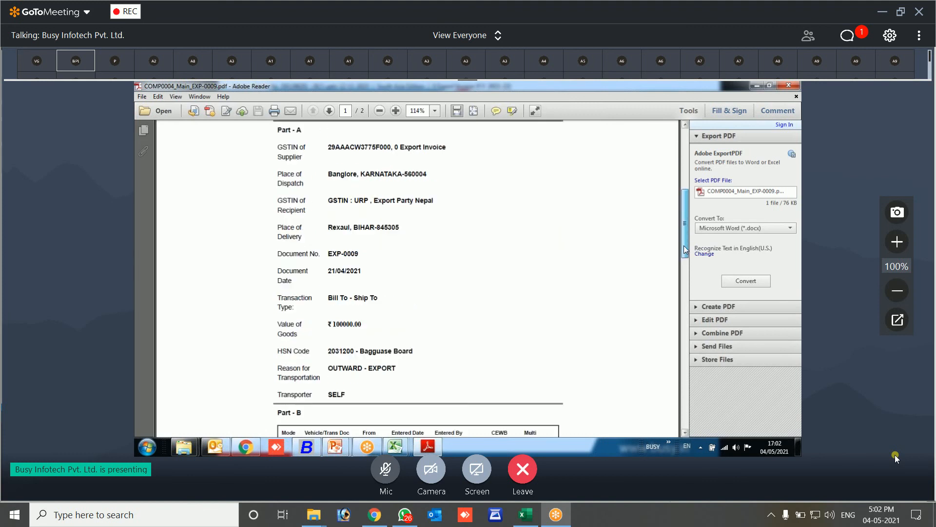
scroll(686, 250, down, 1)
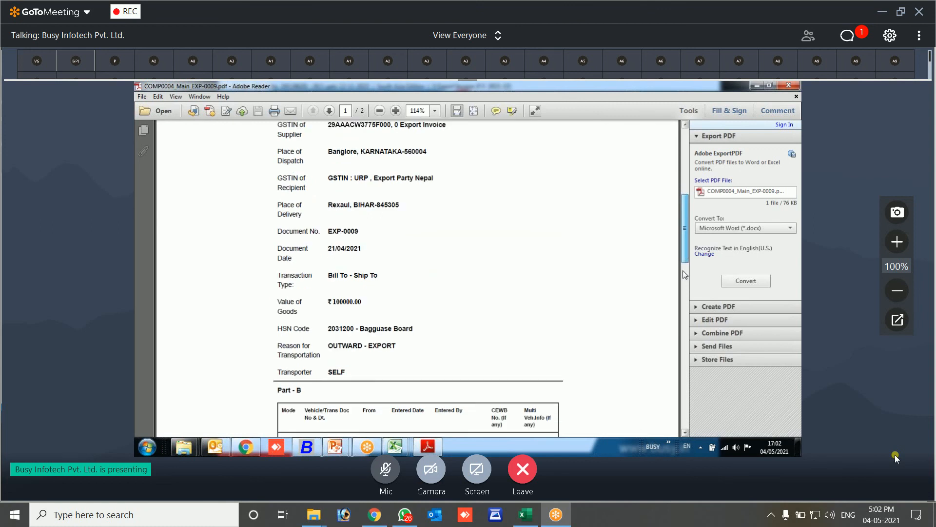
scroll(685, 275, down, 6)
scroll(684, 287, up, 5)
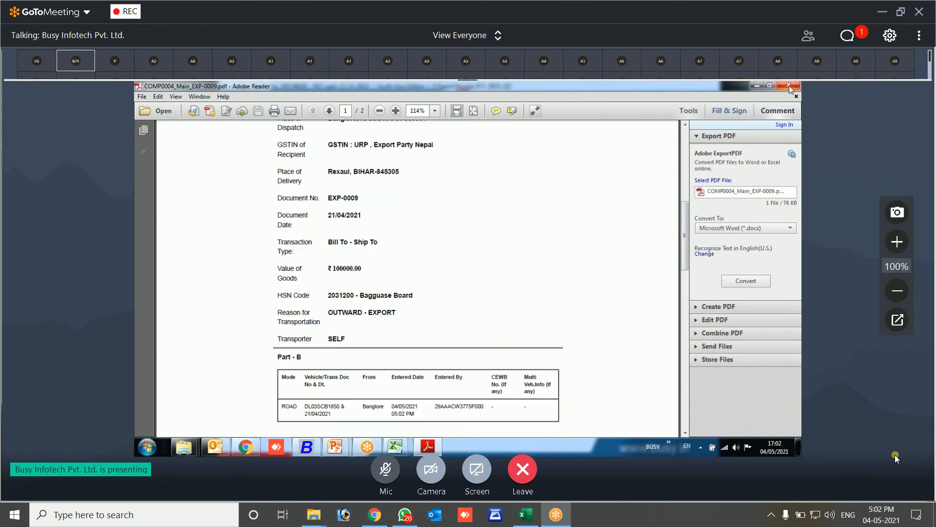
click(789, 86)
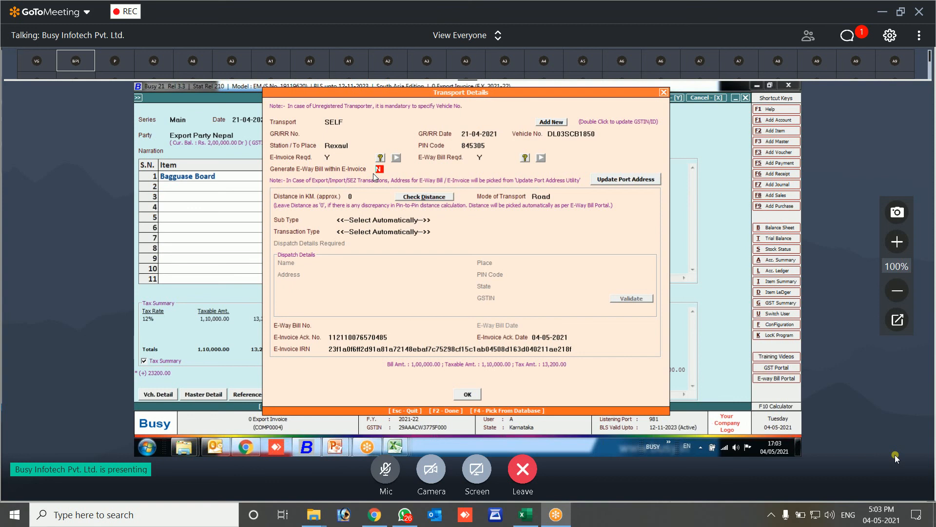
- Inspect the E-Way Bill Reqd. and E-Invoice Ack. No. fields for the ten-piece export voucher, and leave its transport details without saving
click(478, 157)
click(386, 333)
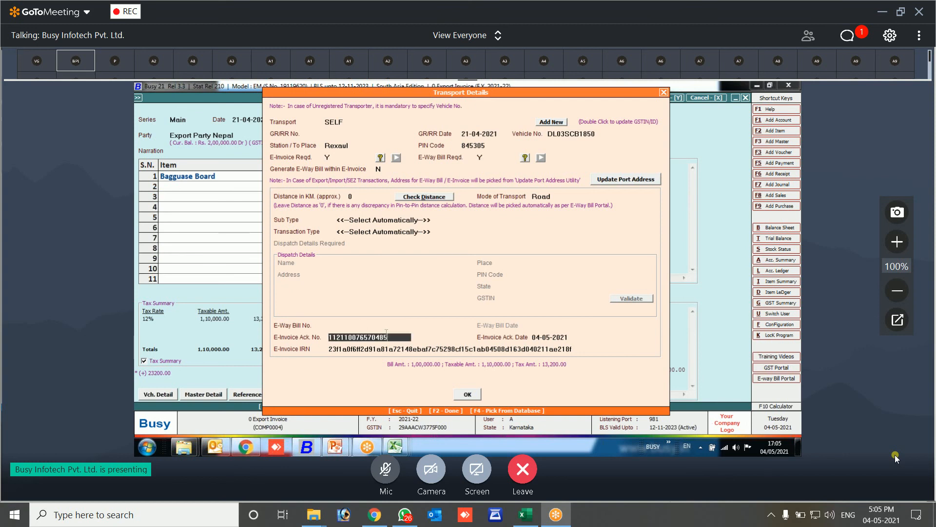
double_click(396, 338)
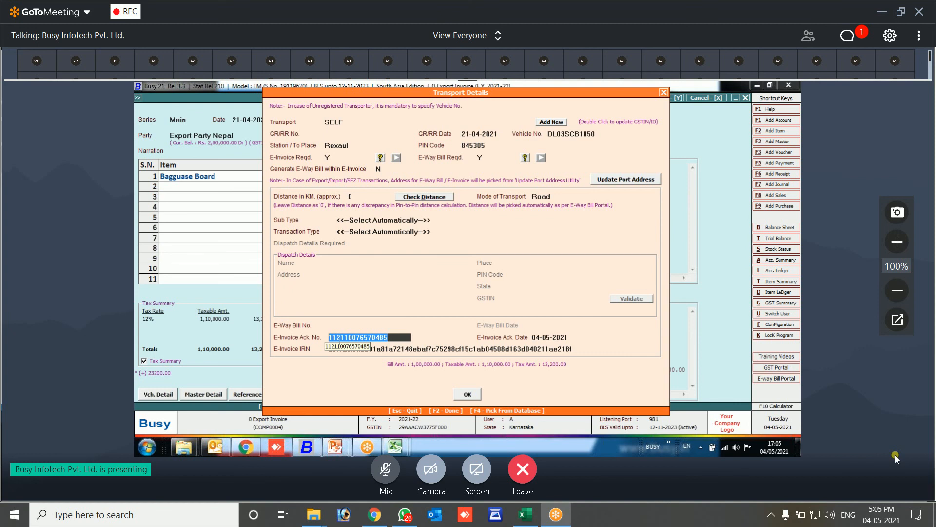
key(Escape)
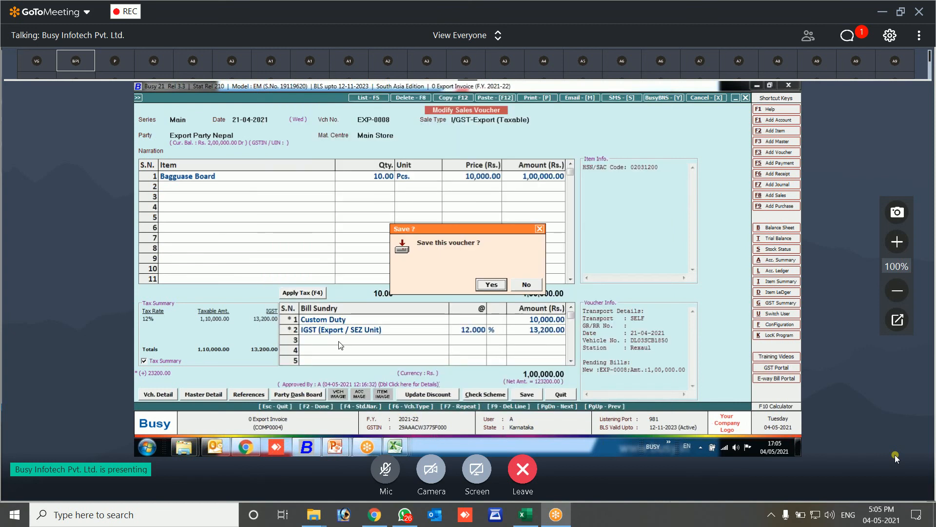
key(Escape)
key(Escape)
key(Return)
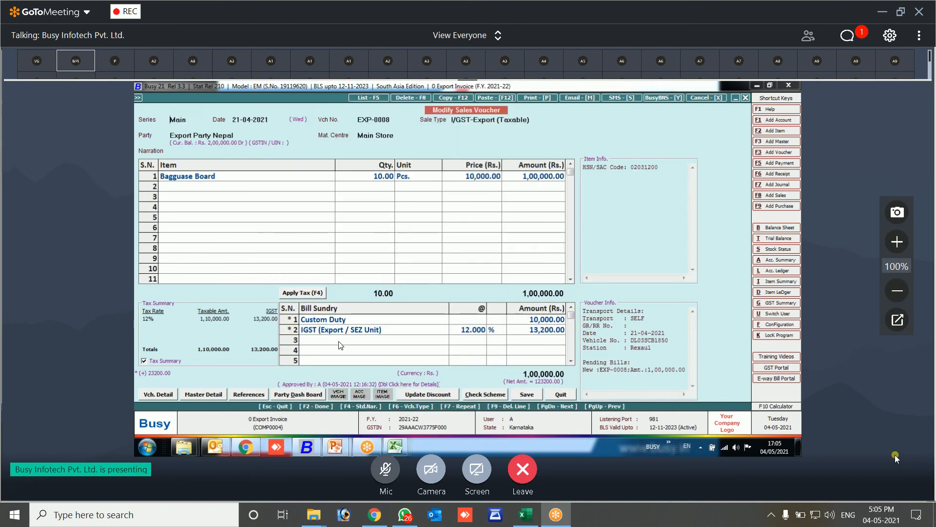